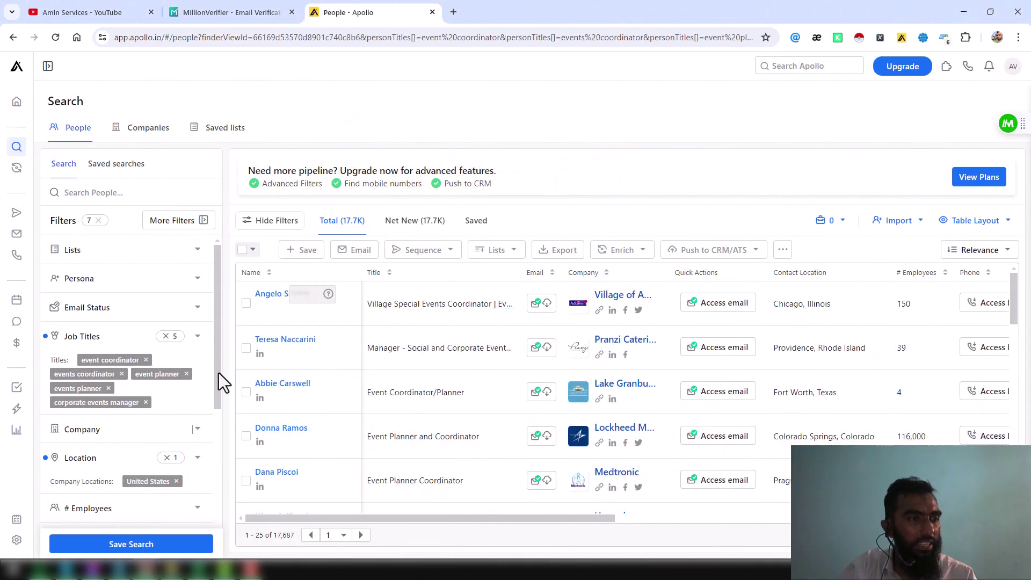
# Restrict the people search to leads with a Verified business email status.
pyautogui.click(198, 308)
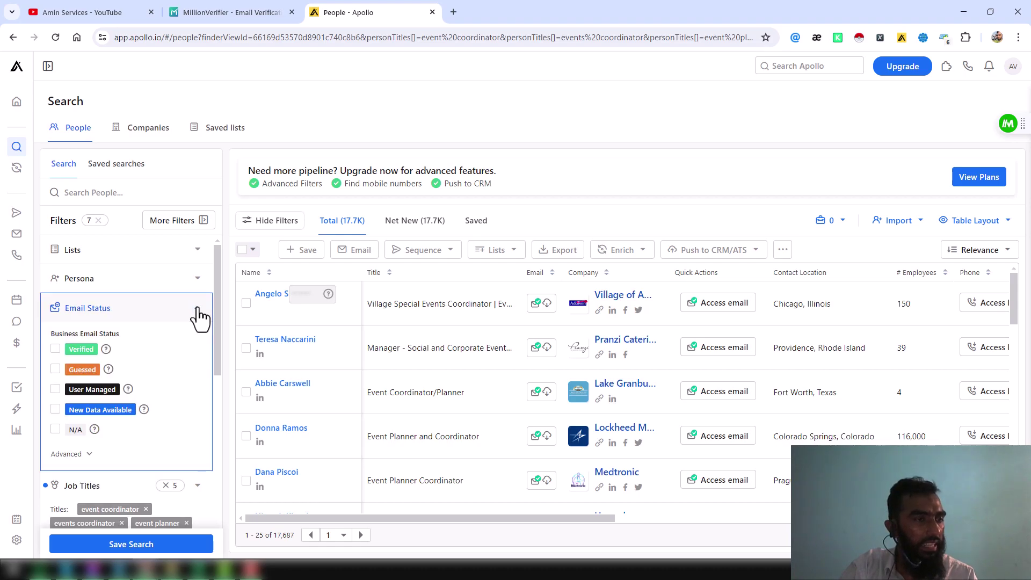
pyautogui.click(56, 349)
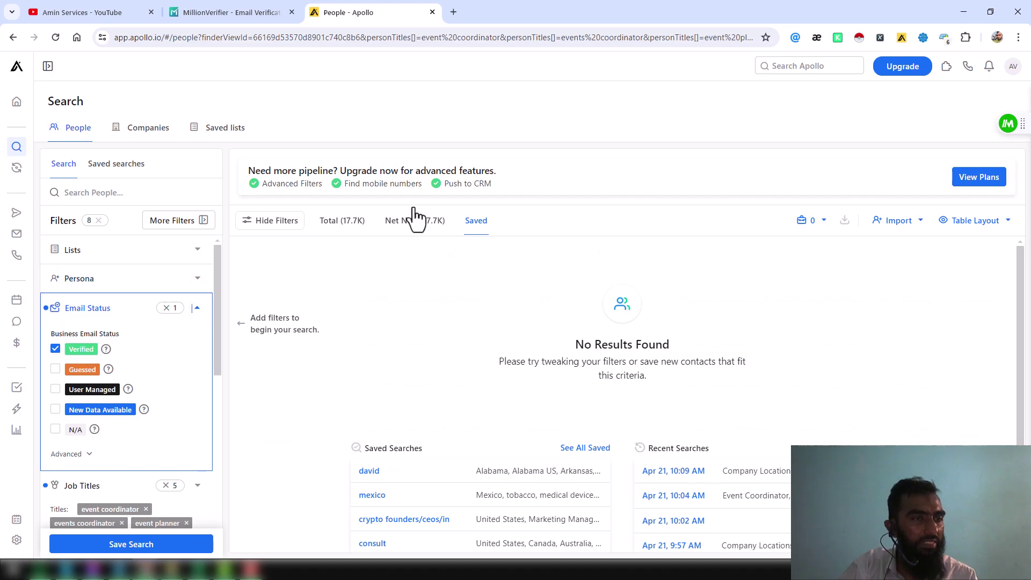
# Collapse Email Status, view Total then Net New results, and bring the Excel lead list forward.
pyautogui.click(197, 309)
pyautogui.click(343, 226)
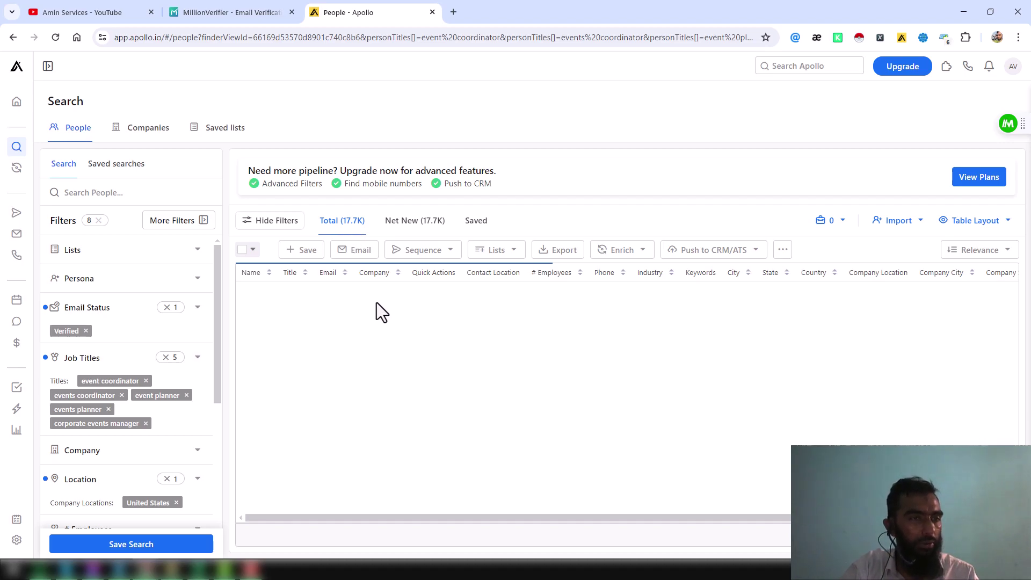
pyautogui.click(421, 230)
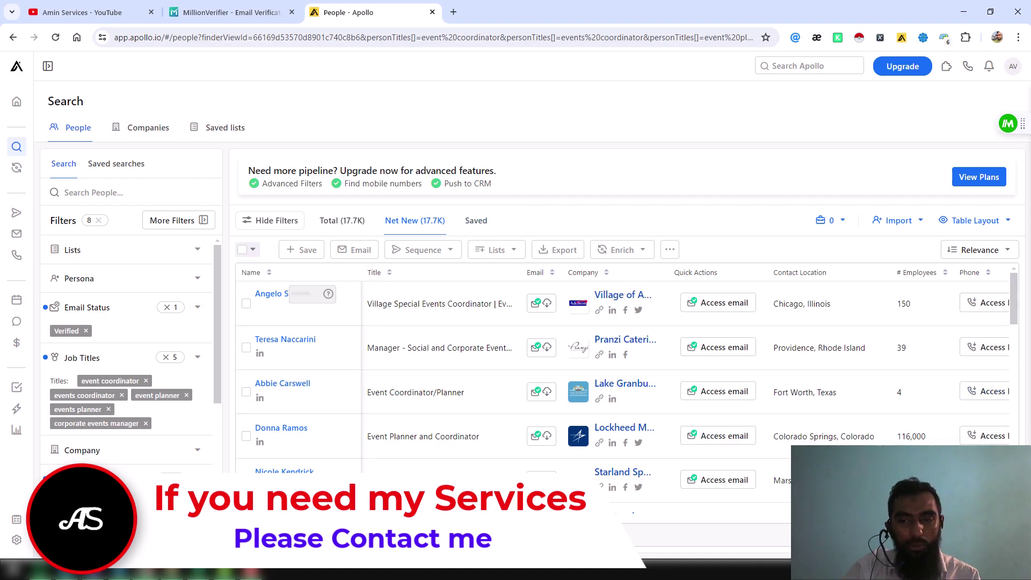
pyautogui.hotkey('alt', 'Tab')
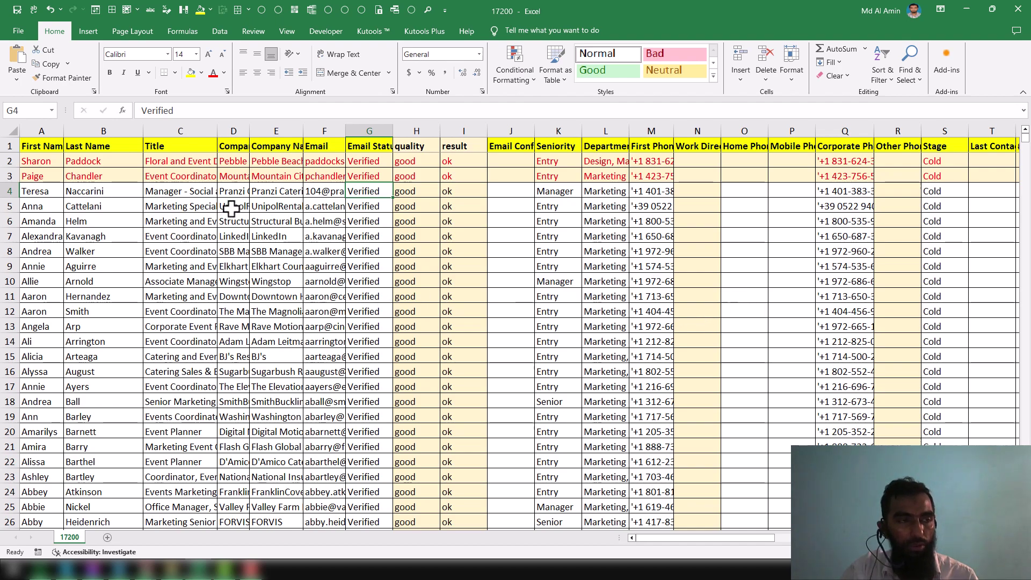
# Copy the first lead's first and last name from A2:B2 and return to Apollo.
pyautogui.moveTo(49, 161); pyautogui.dragTo(72, 161)
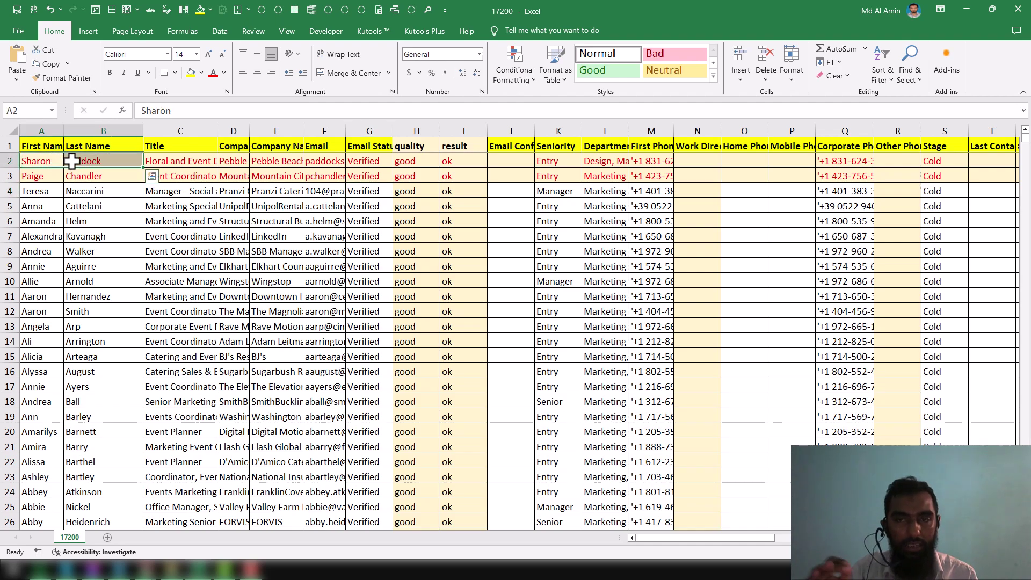
pyautogui.hotkey('ctrl', 'c')
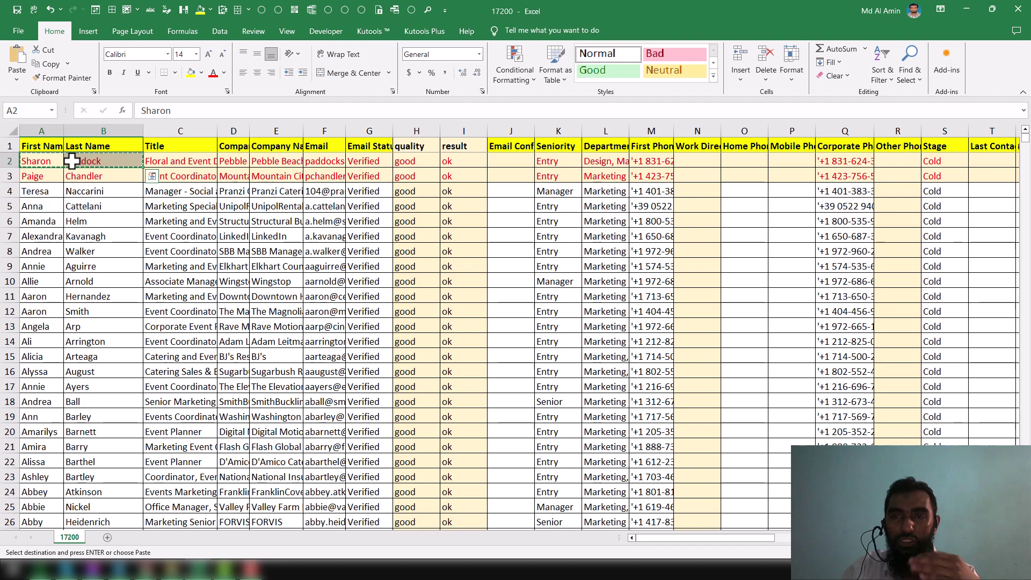
pyautogui.click(36, 161)
pyautogui.hotkey('shift', 'Right')
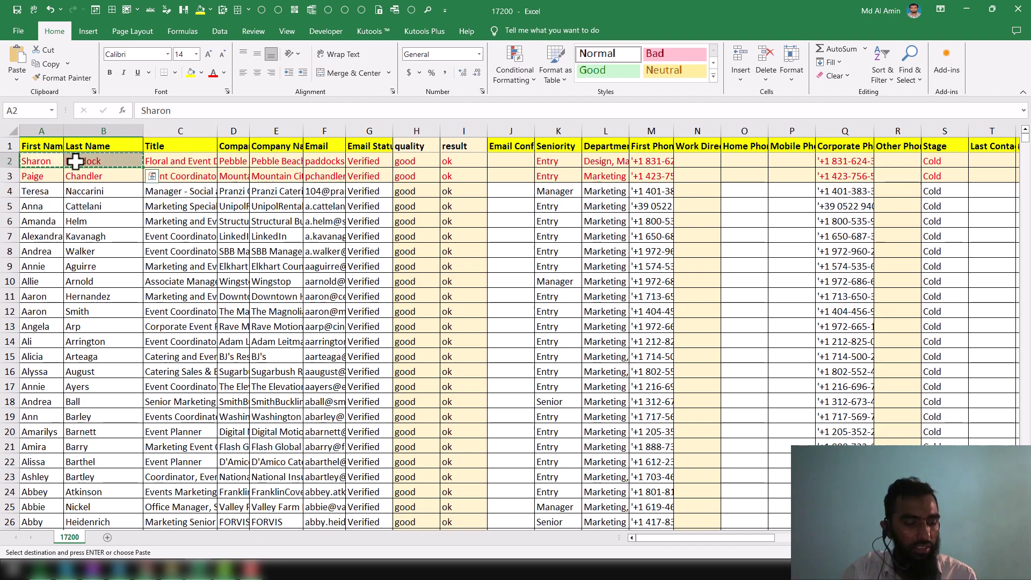
pyautogui.click(966, 10)
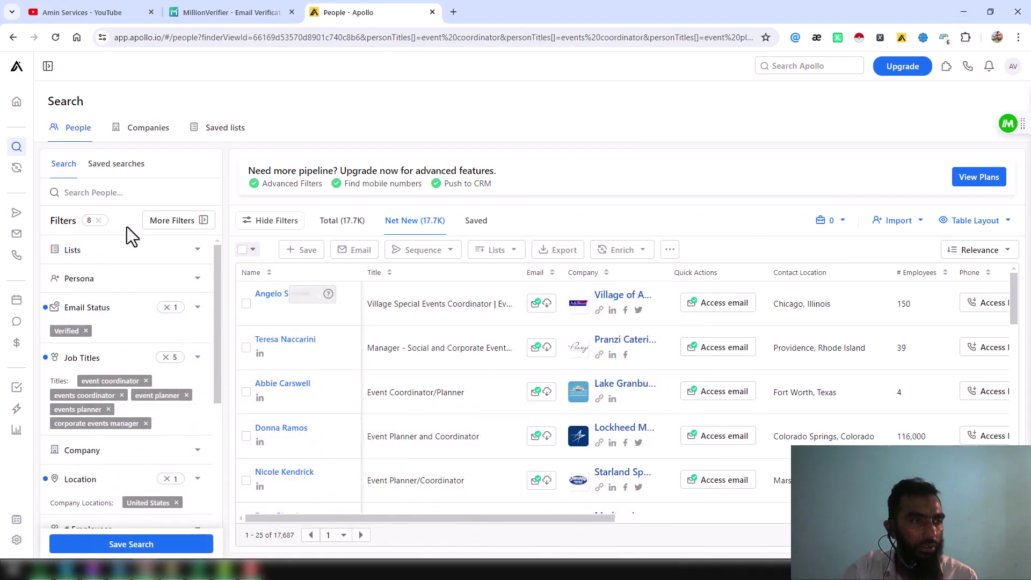
# Search Apollo people for the first lead's pasted name, with a single space between names.
pyautogui.click(110, 193)
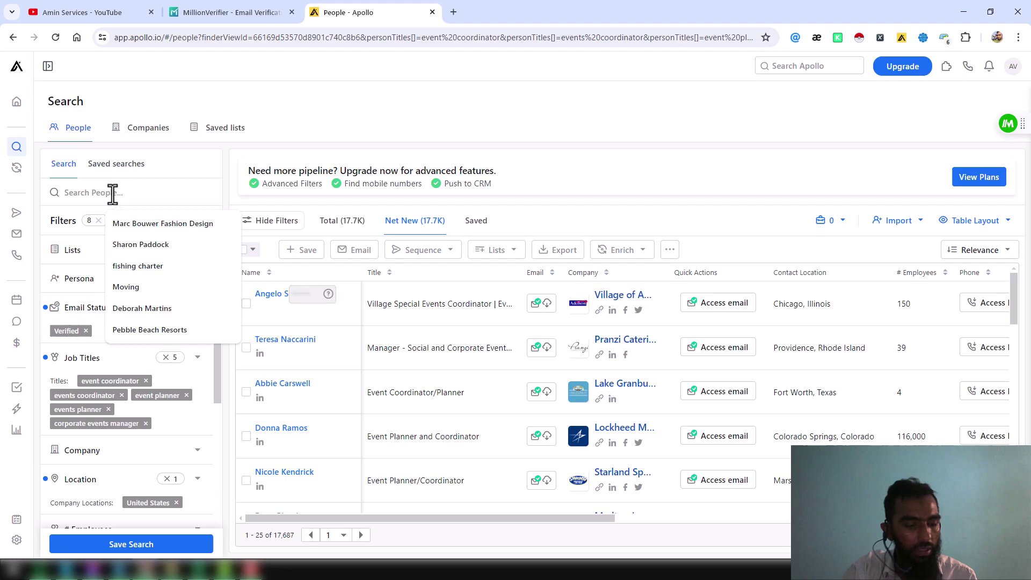
pyautogui.click(141, 244)
pyautogui.click(100, 193)
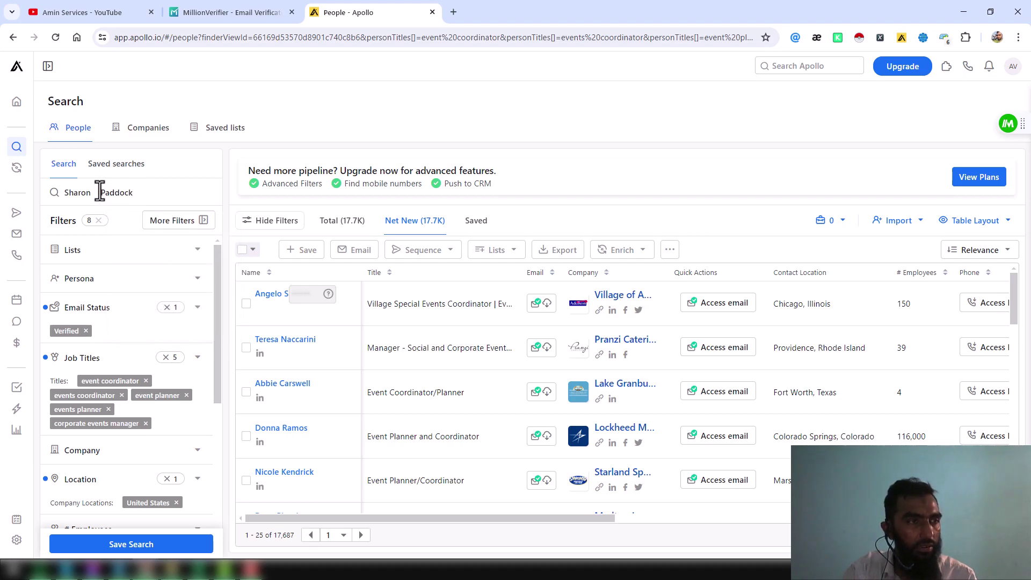
pyautogui.press('BackSpace')
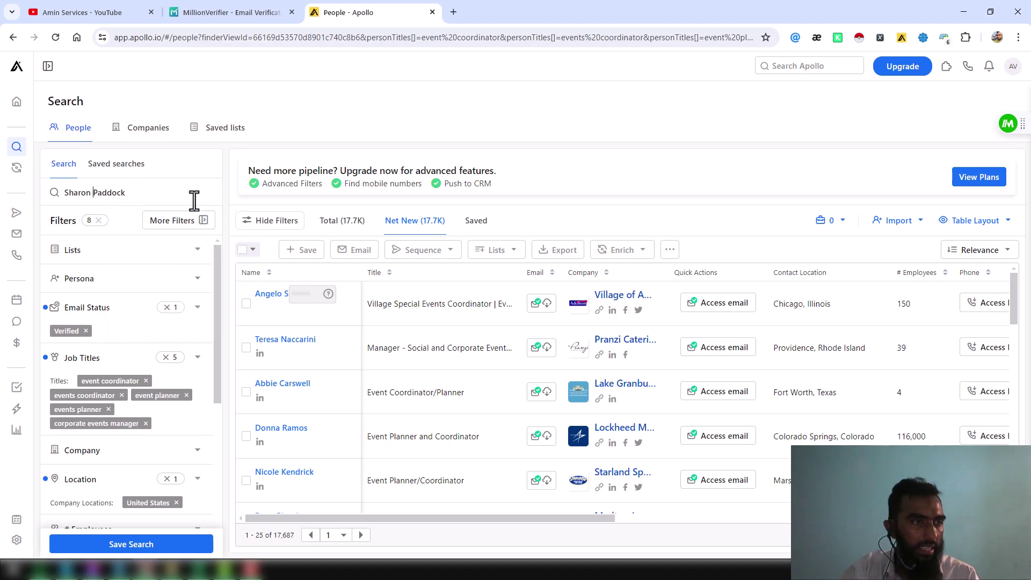
pyautogui.click(187, 195)
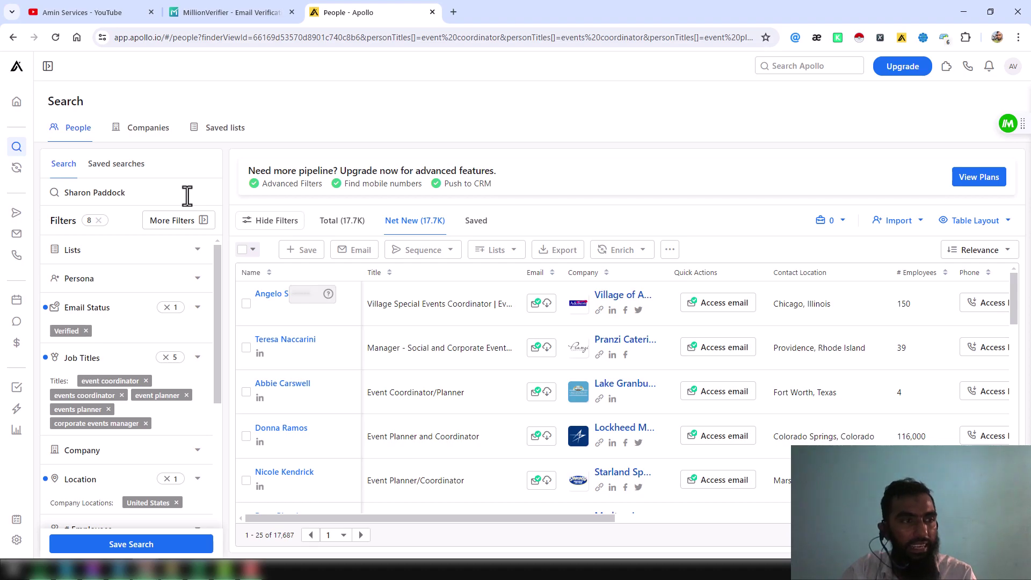
pyautogui.press('Return')
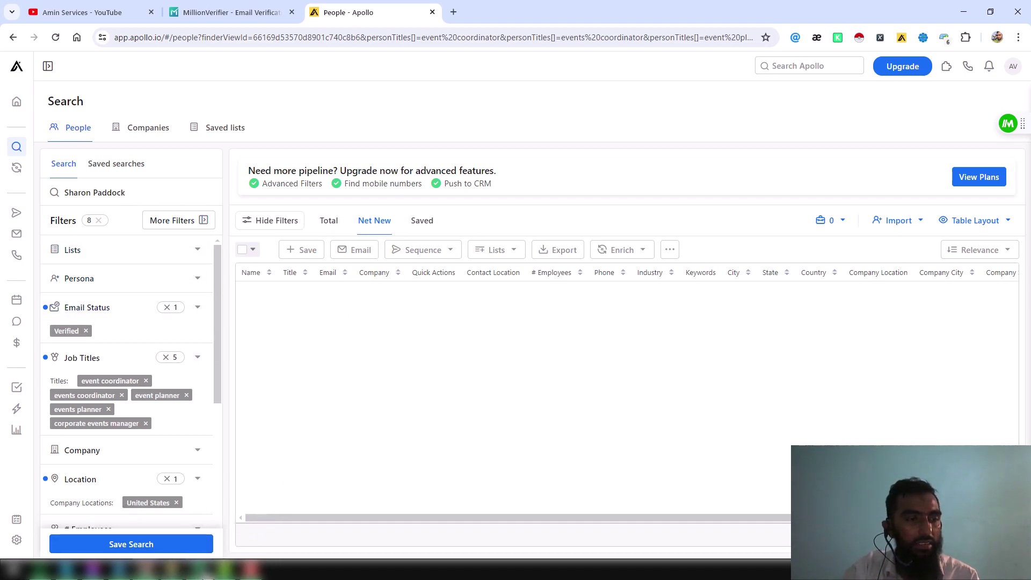
# Copy the row 4 lead's first and last name (A4:B4) from Excel and return to Apollo.
pyautogui.click(228, 569)
pyautogui.click(40, 175)
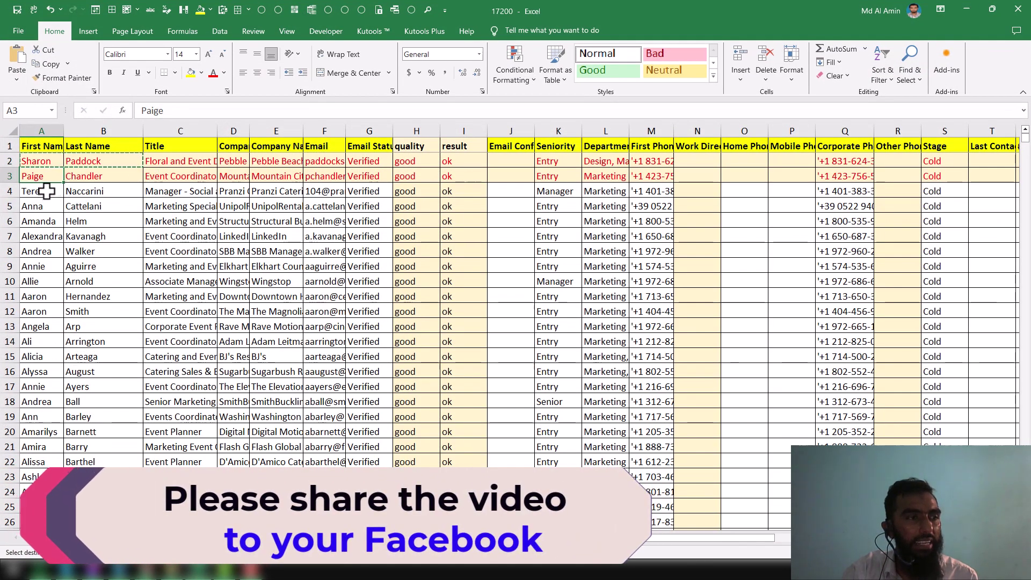
pyautogui.moveTo(41, 192); pyautogui.dragTo(76, 192)
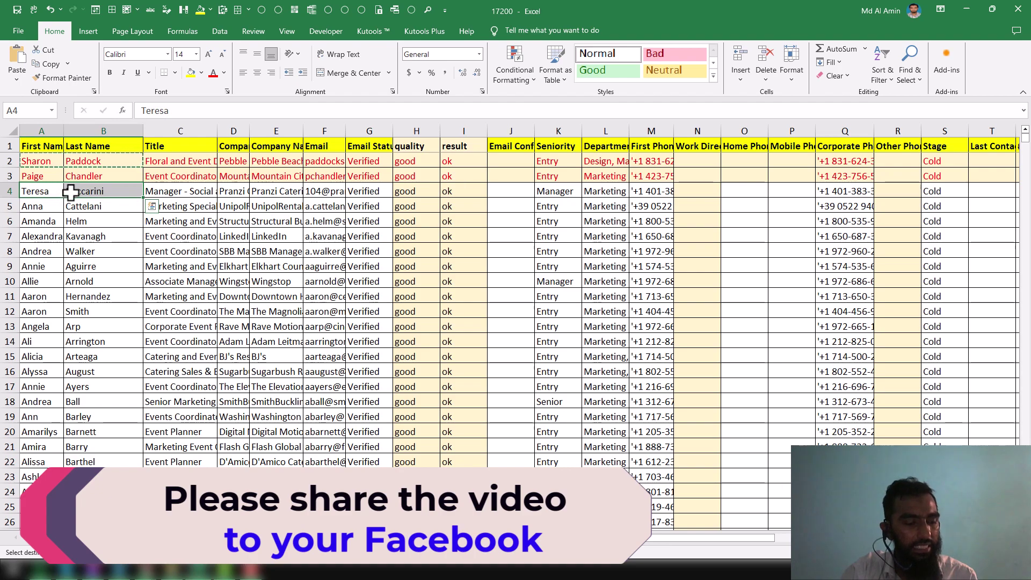
pyautogui.hotkey('ctrl', 'c')
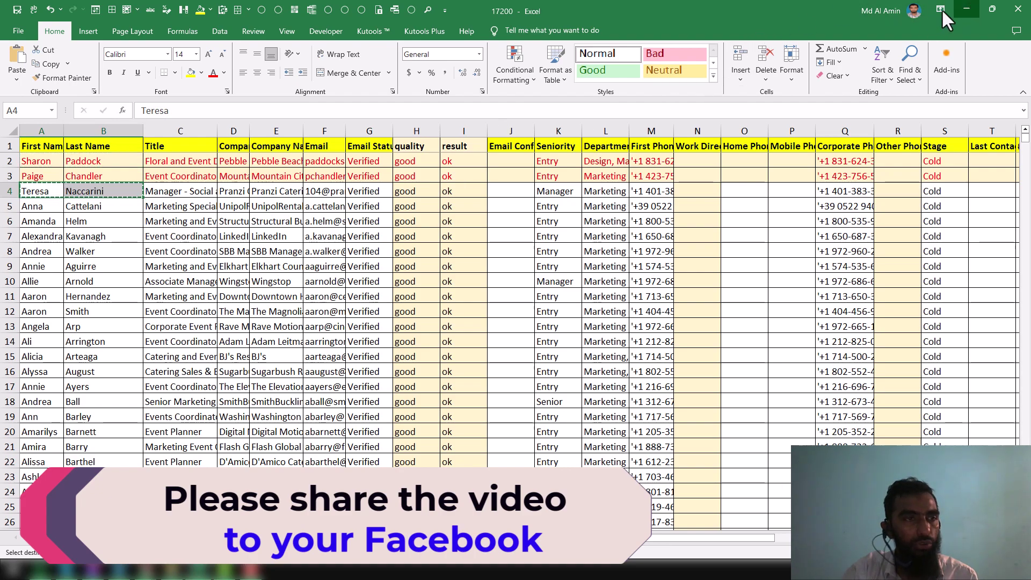
pyautogui.click(965, 9)
# Search for the row 4 lead's pasted name, then clear the people search box.
pyautogui.moveTo(160, 185); pyautogui.dragTo(24, 192)
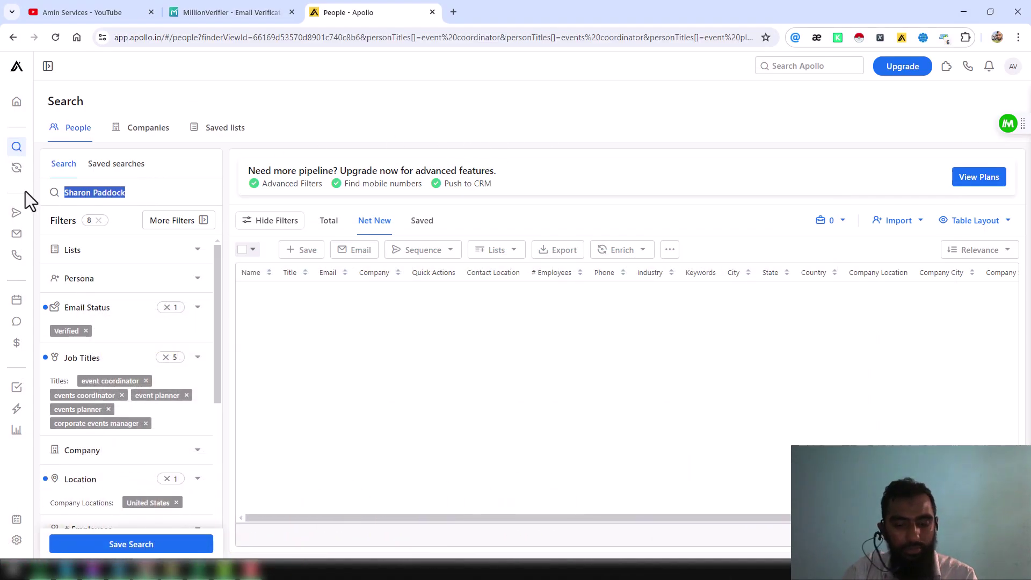
pyautogui.press('BackSpace')
pyautogui.hotkey('ctrl', 'v')
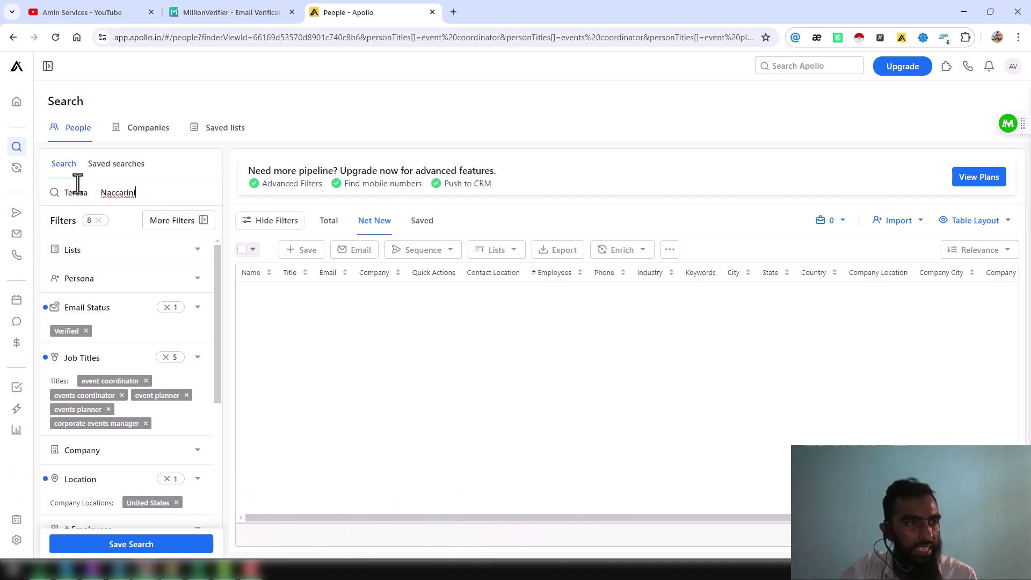
pyautogui.press('BackSpace')
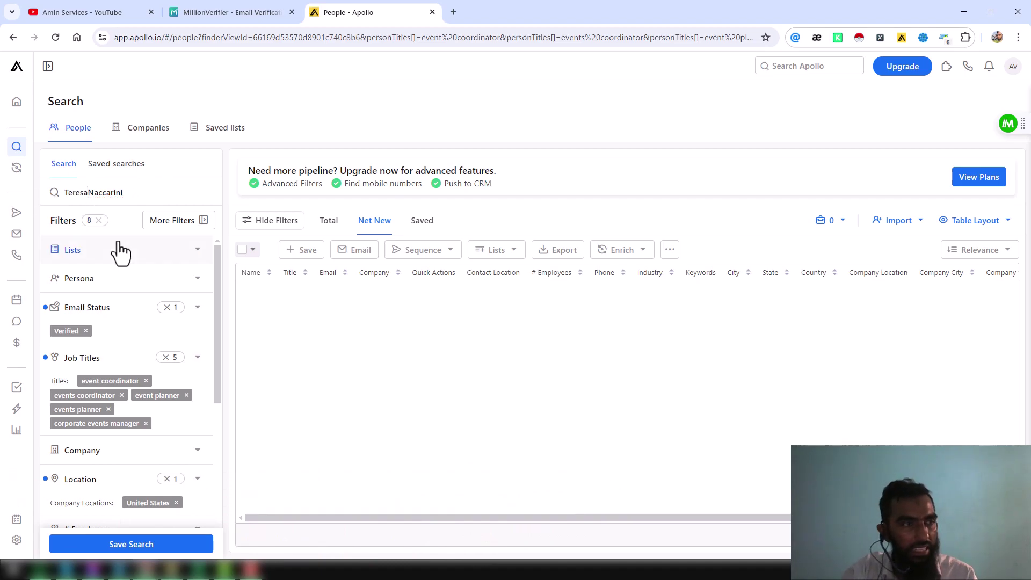
pyautogui.click(162, 189)
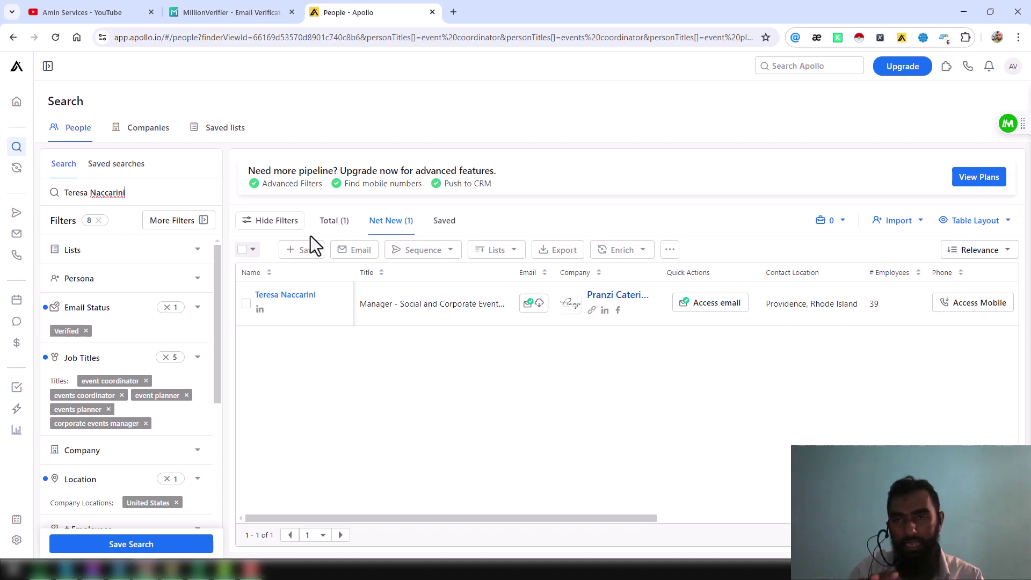
pyautogui.moveTo(175, 192); pyautogui.dragTo(11, 193)
pyautogui.press('BackSpace')
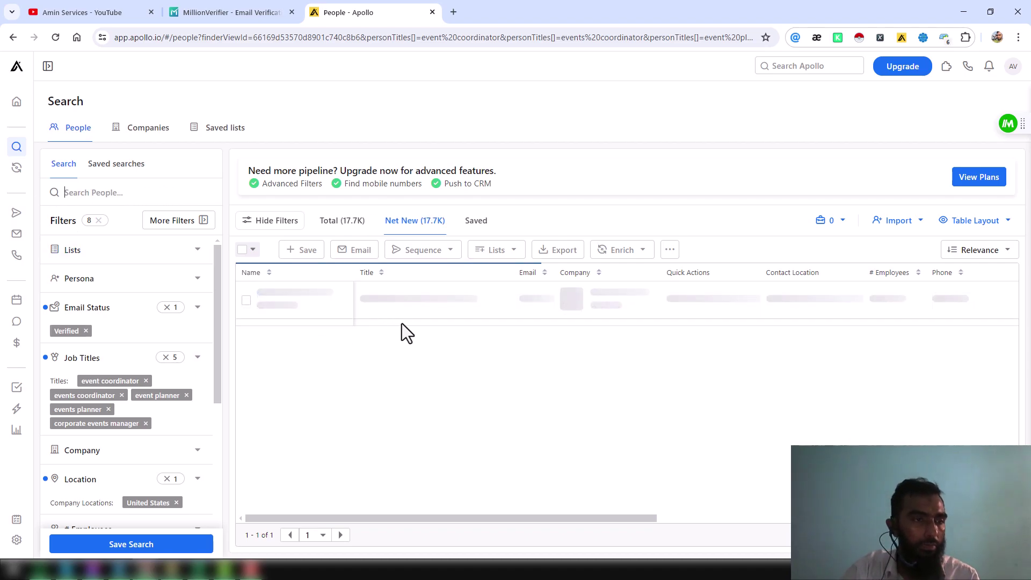
# Scroll the people list, extract a lead's surname with XPath Helper, and bring Excel forward.
pyautogui.scroll(-3, 334, 332)
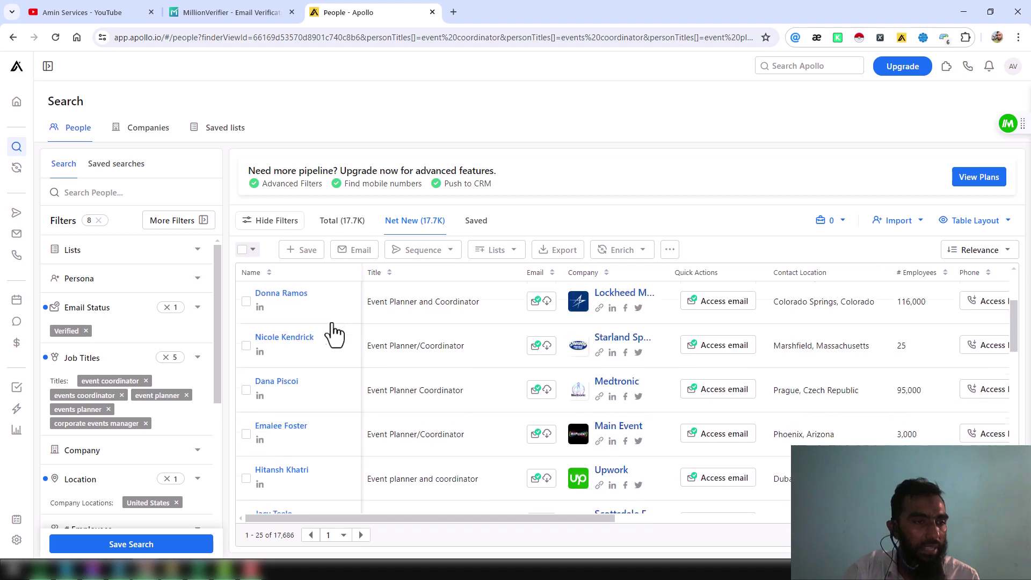
pyautogui.scroll(-6, 334, 333)
pyautogui.scroll(-3, 339, 396)
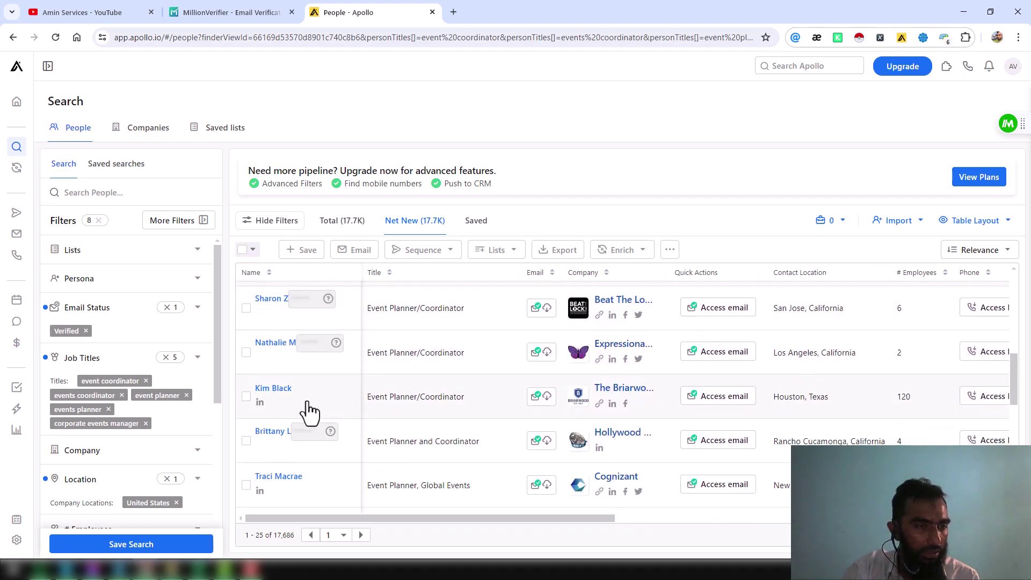
pyautogui.scroll(-2, 311, 410)
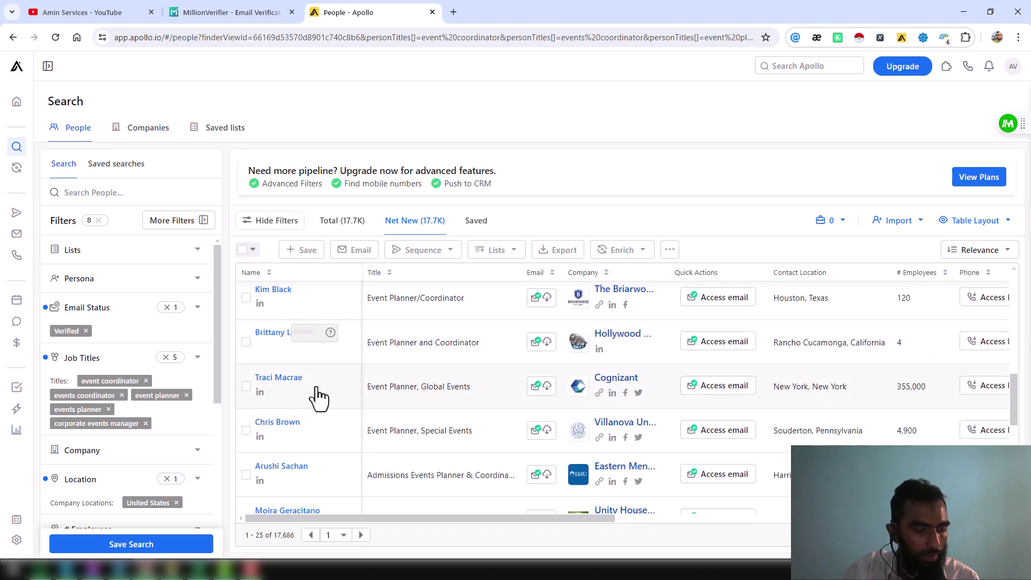
pyautogui.hotkey('ctrl', 'shift', 'x')
pyautogui.press('shift')
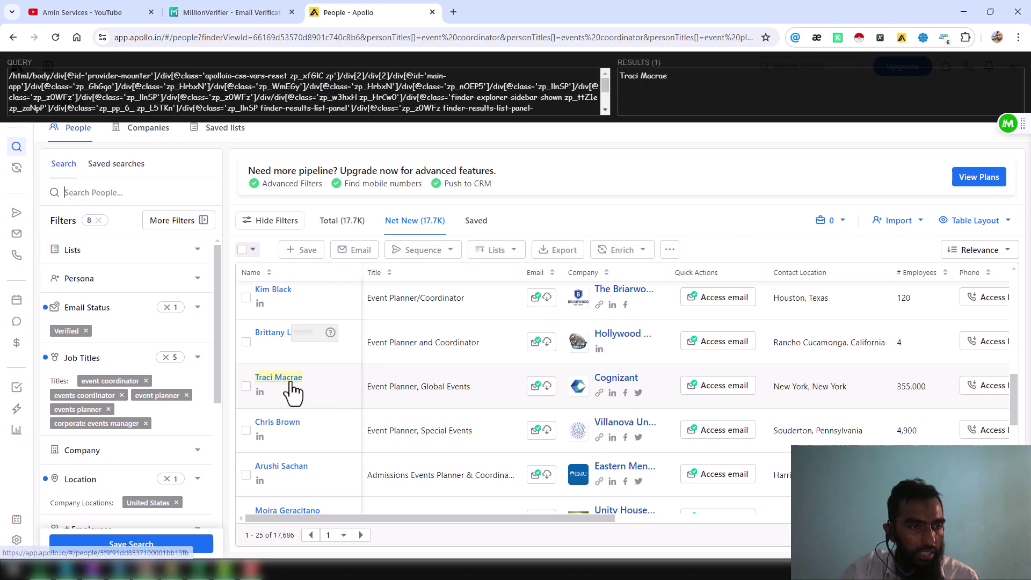
pyautogui.doubleClick(653, 77)
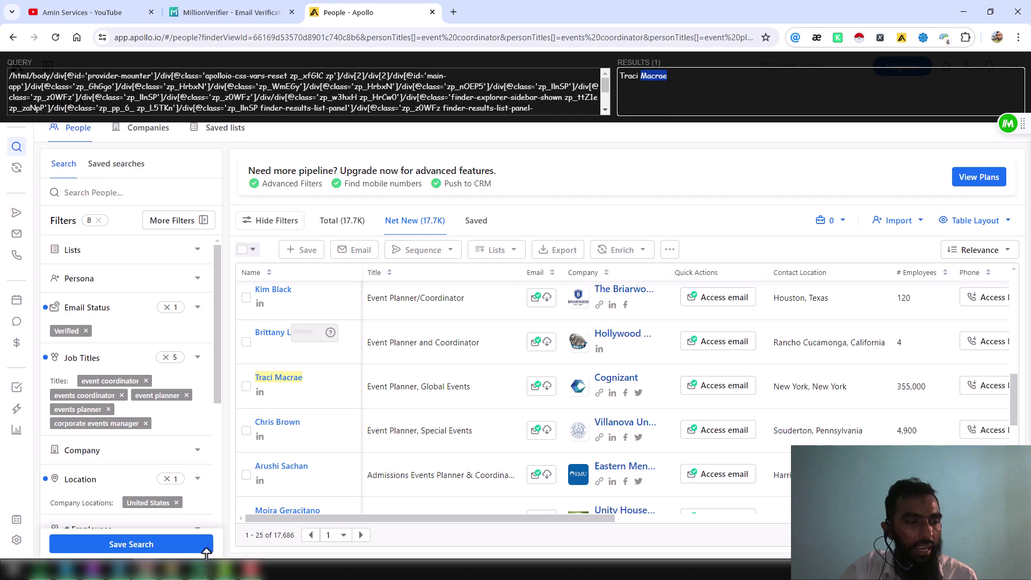
pyautogui.click(207, 570)
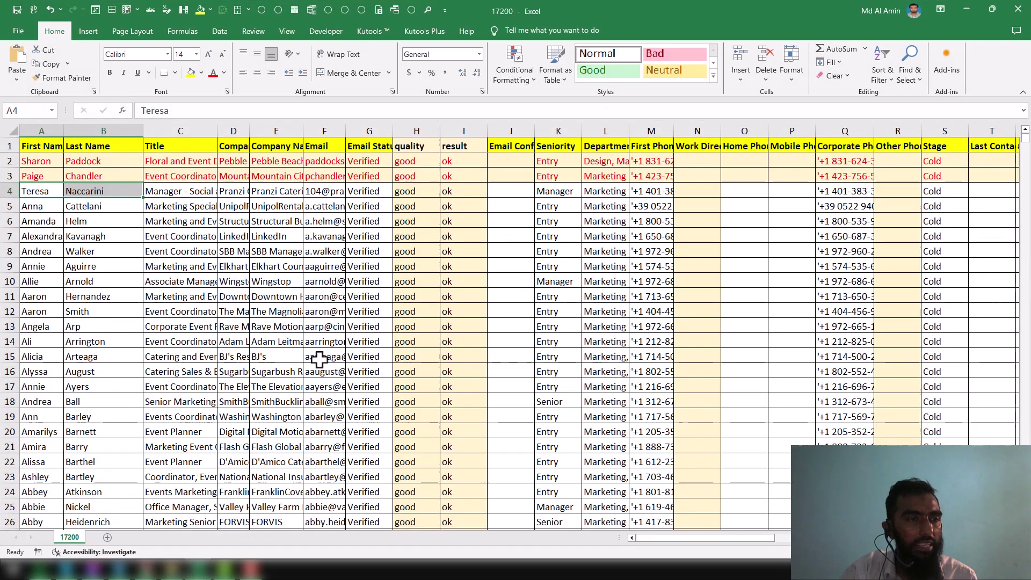
# Search the Last Name column B for the extracted surname and dismiss the no-match message.
pyautogui.click(88, 131)
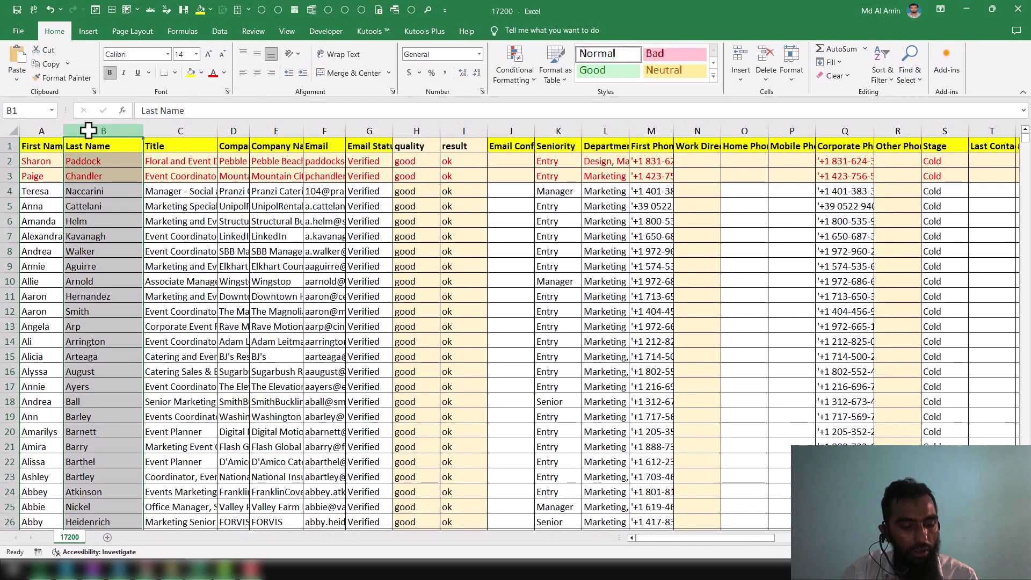
pyautogui.hotkey('ctrl', 'f')
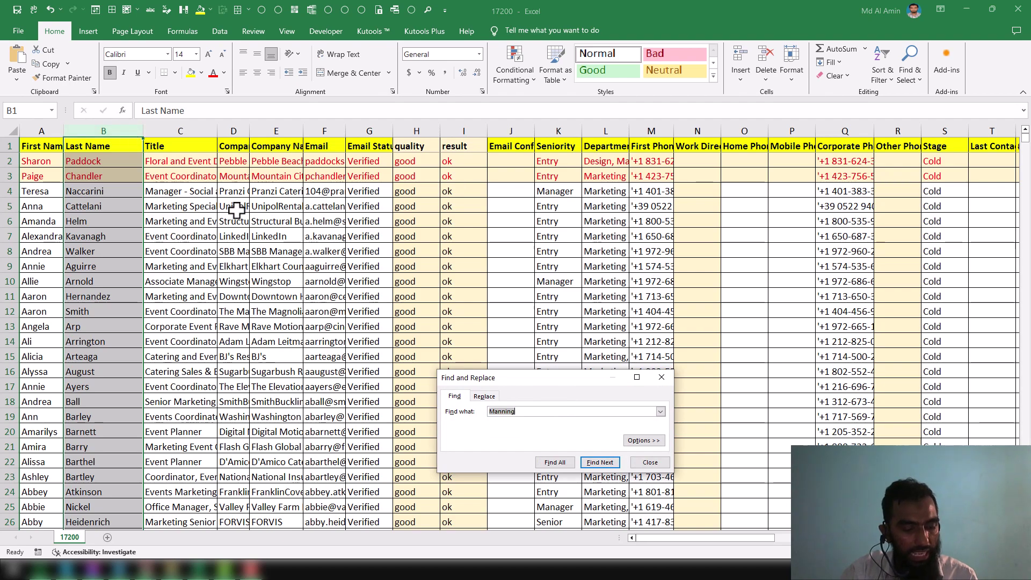
pyautogui.write('Macrae')
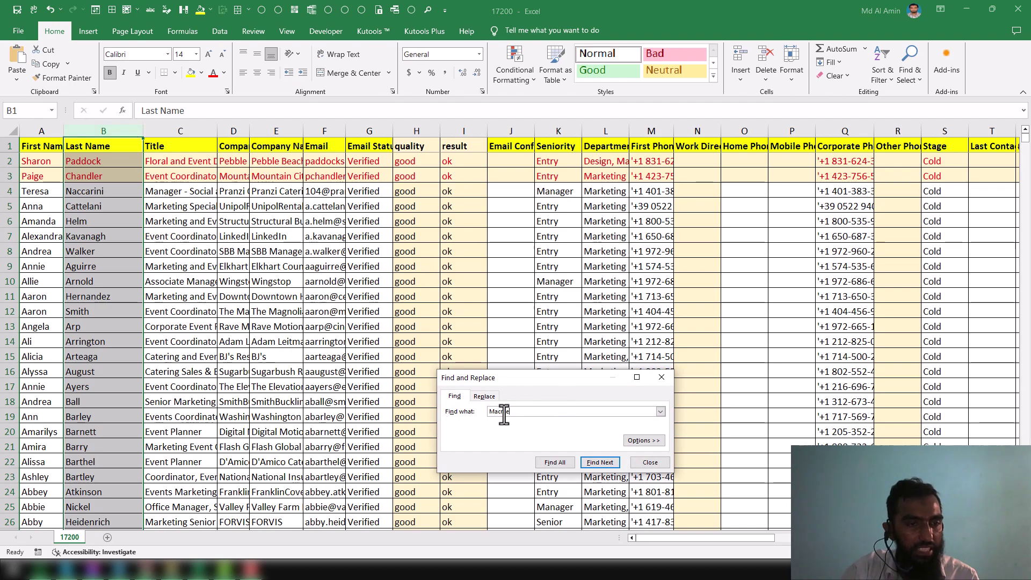
pyautogui.click(557, 472)
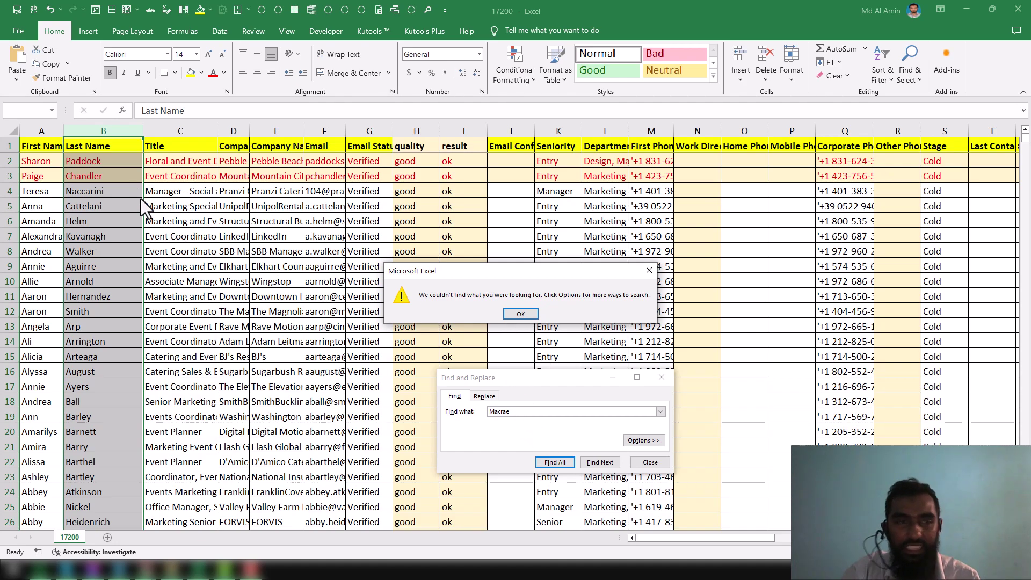
pyautogui.click(520, 314)
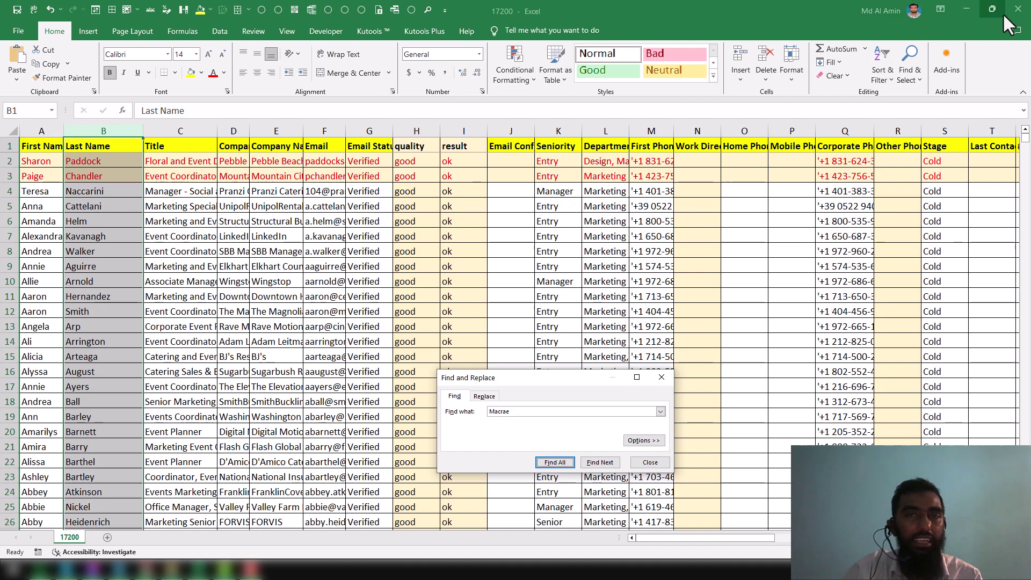
# Minimise Excel and scroll the Apollo people list down to the next lead.
pyautogui.click(970, 8)
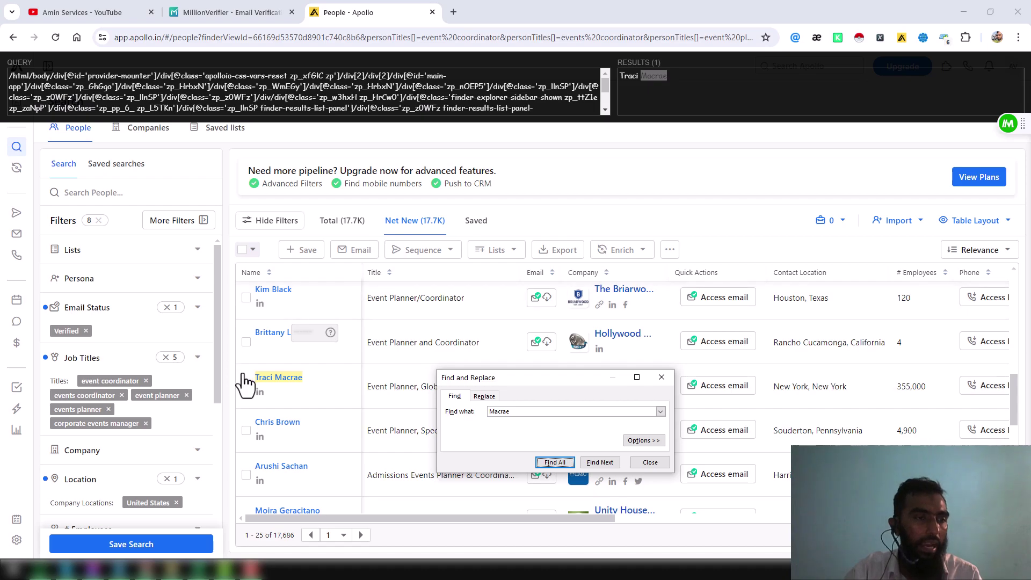
pyautogui.scroll(-10, 320, 386)
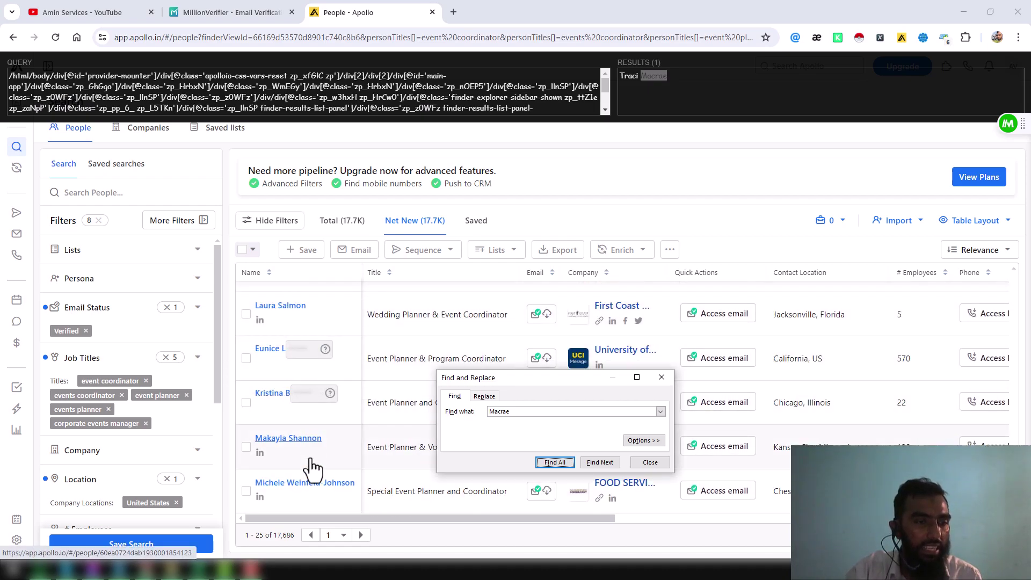
# Extract the next lead's first name with XPath Helper, then select Excel's First Name column A.
pyautogui.press('shift')
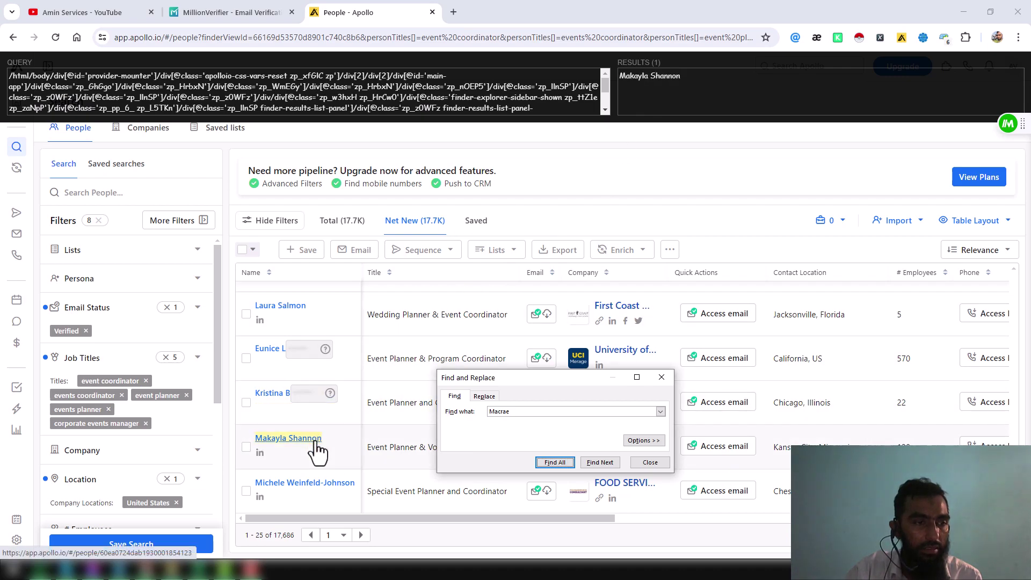
pyautogui.doubleClick(672, 86)
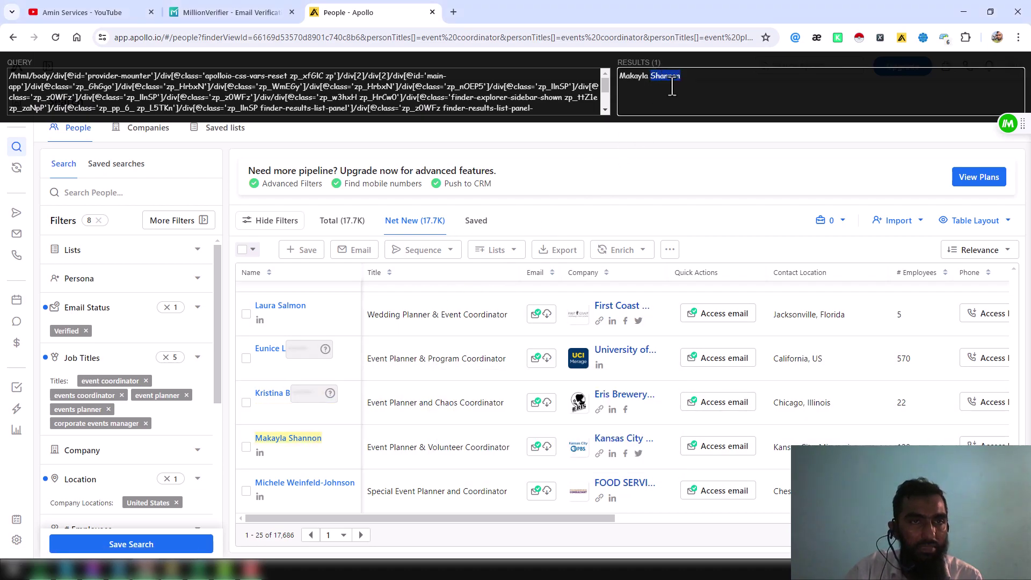
pyautogui.doubleClick(639, 75)
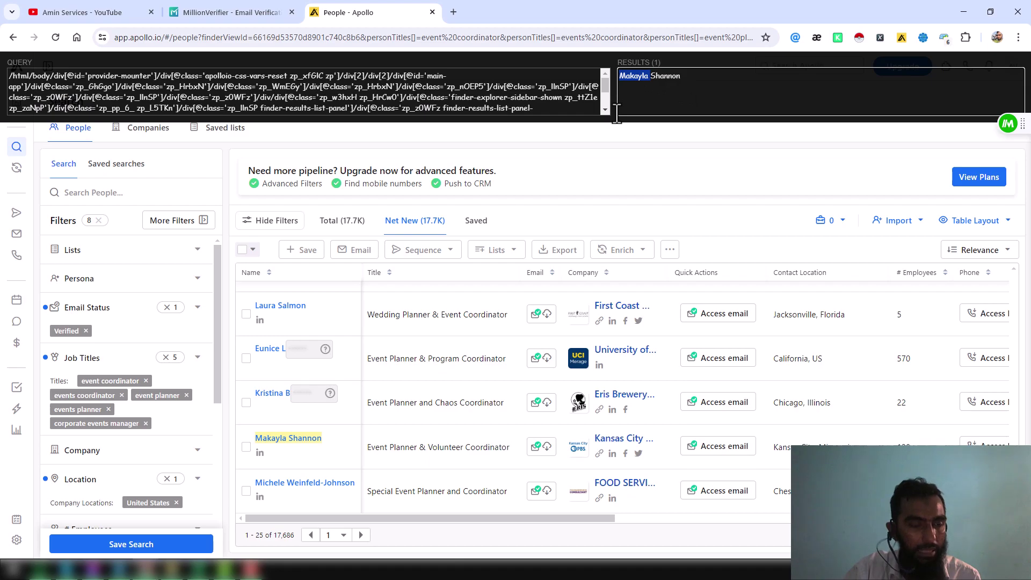
pyautogui.click(199, 569)
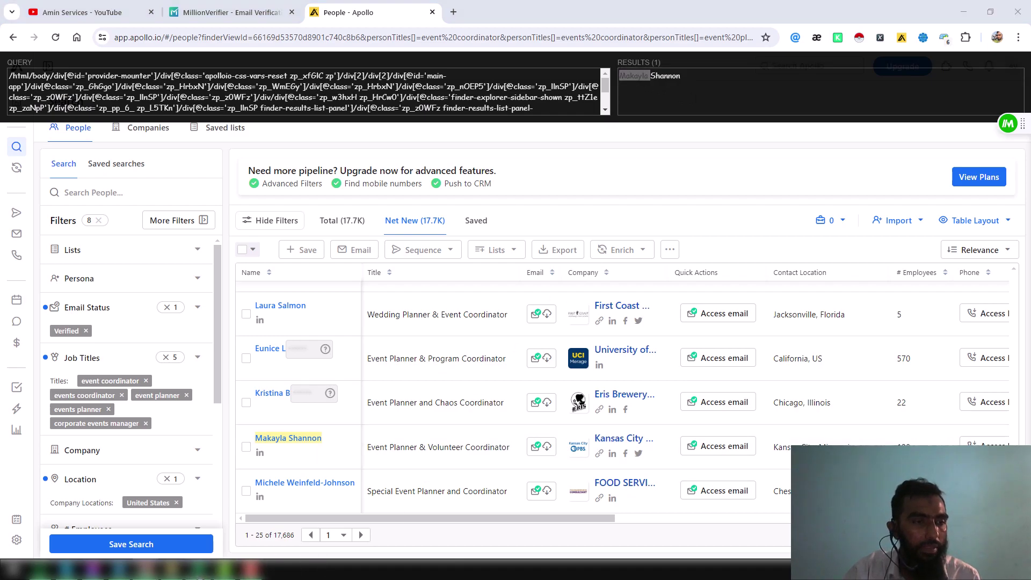
pyautogui.click(36, 130)
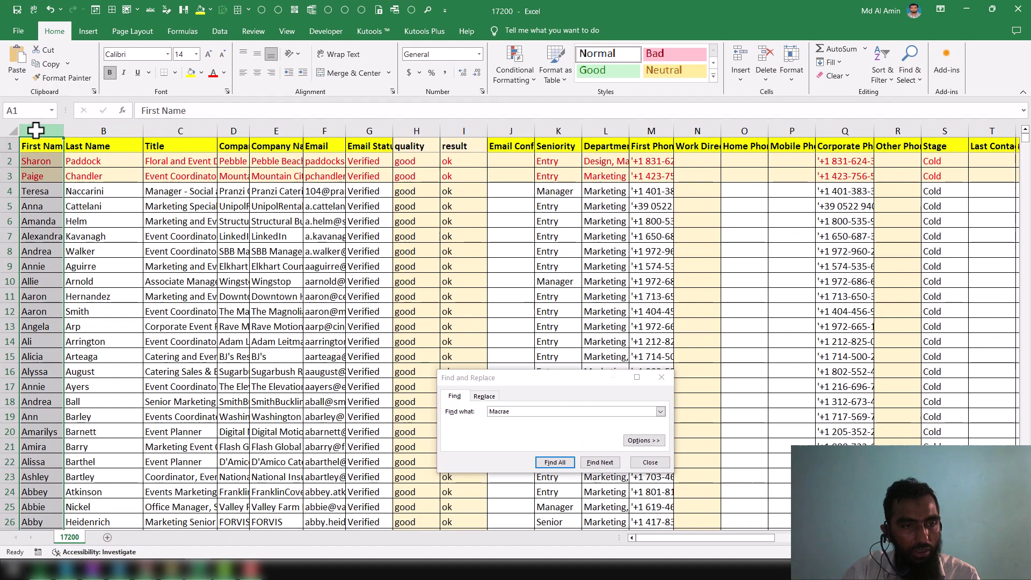
# Find all column A cells matching the lead's first name and enlarge the results list.
pyautogui.doubleClick(515, 411)
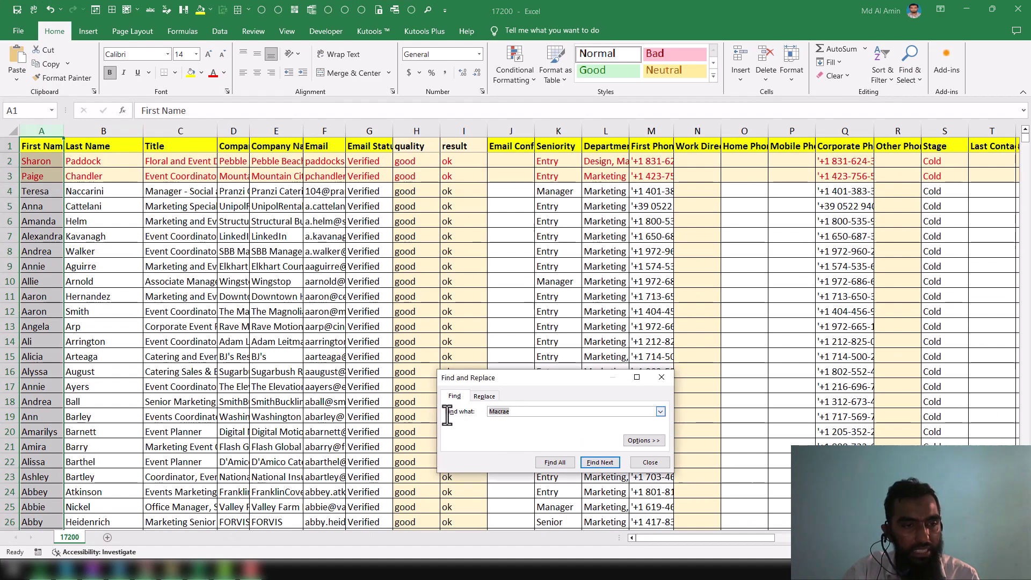
pyautogui.write('Makayla')
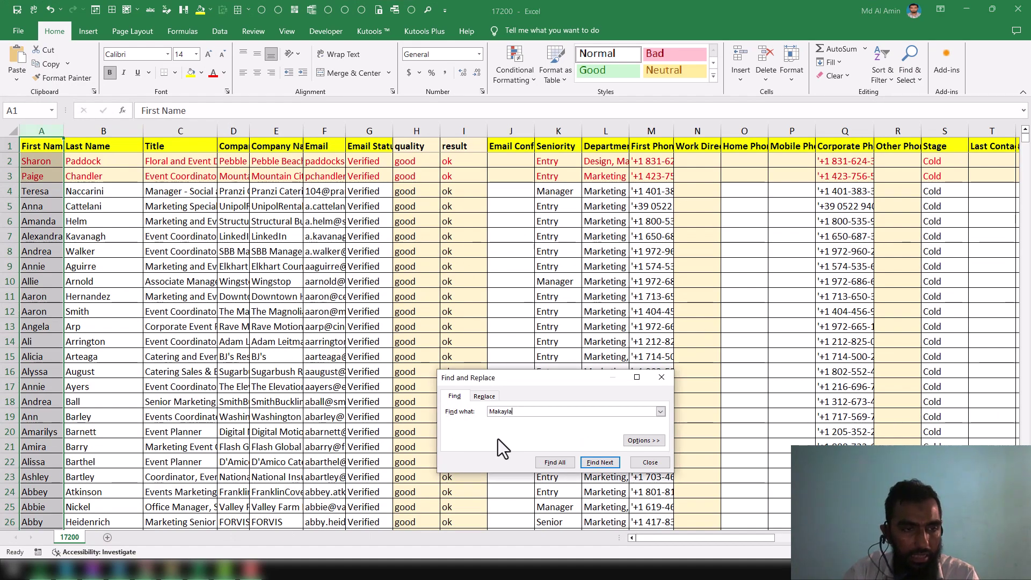
pyautogui.click(566, 461)
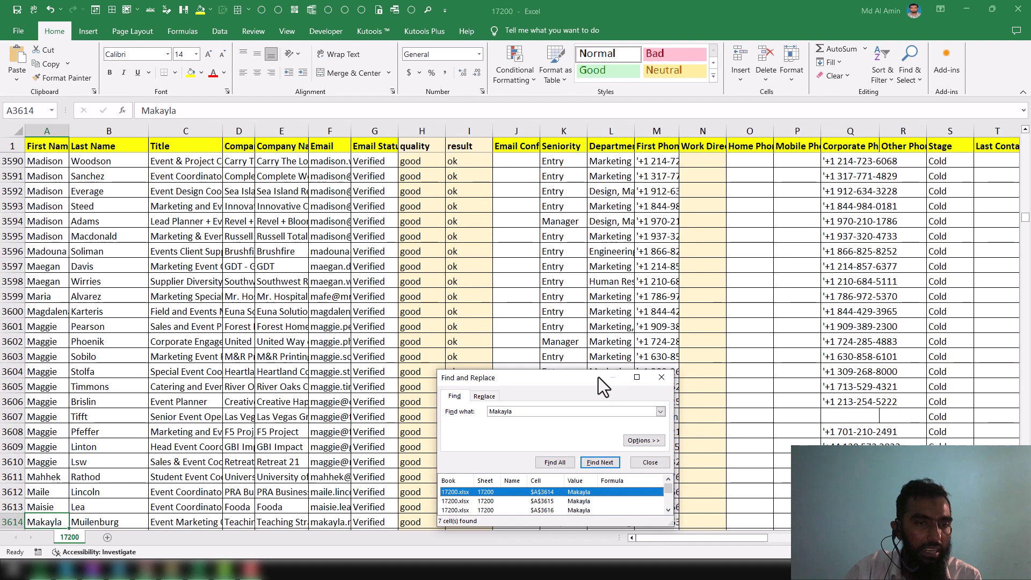
pyautogui.moveTo(598, 377); pyautogui.dragTo(521, 164)
pyautogui.moveTo(601, 315); pyautogui.dragTo(721, 413)
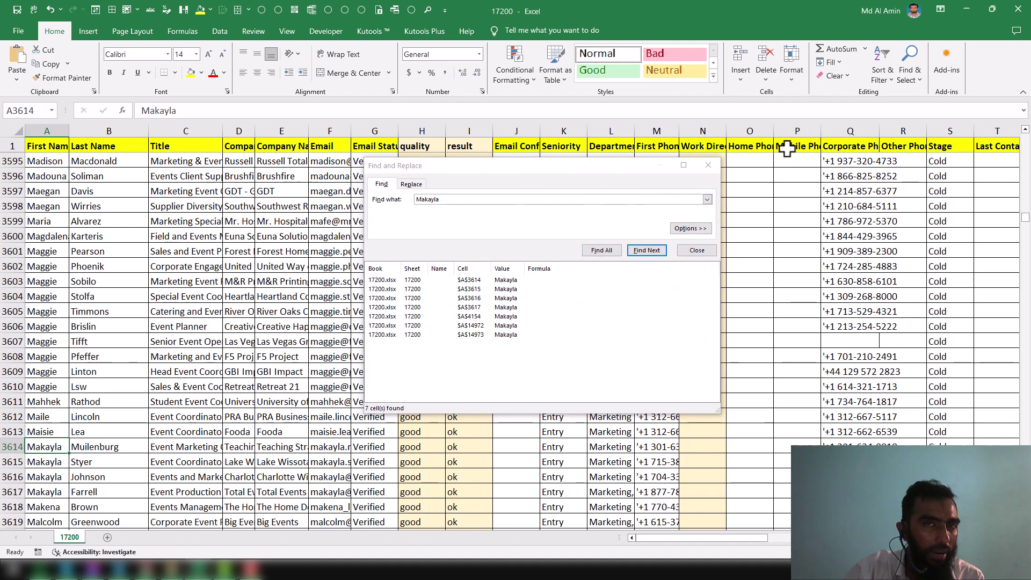
# Compare with Apollo, check row 3616, then fill the first match A3614 yellow.
pyautogui.click(967, 7)
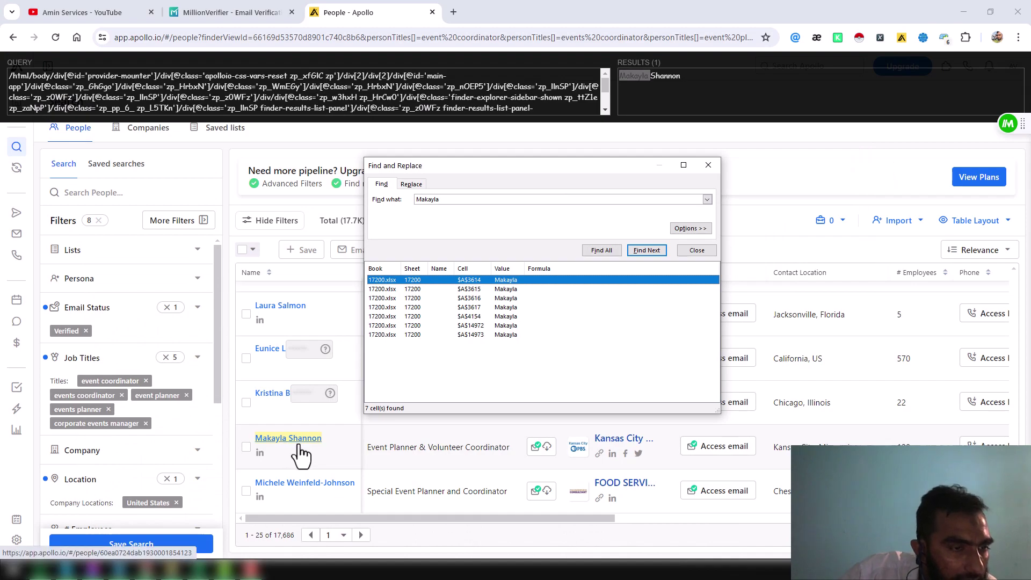
pyautogui.click(209, 571)
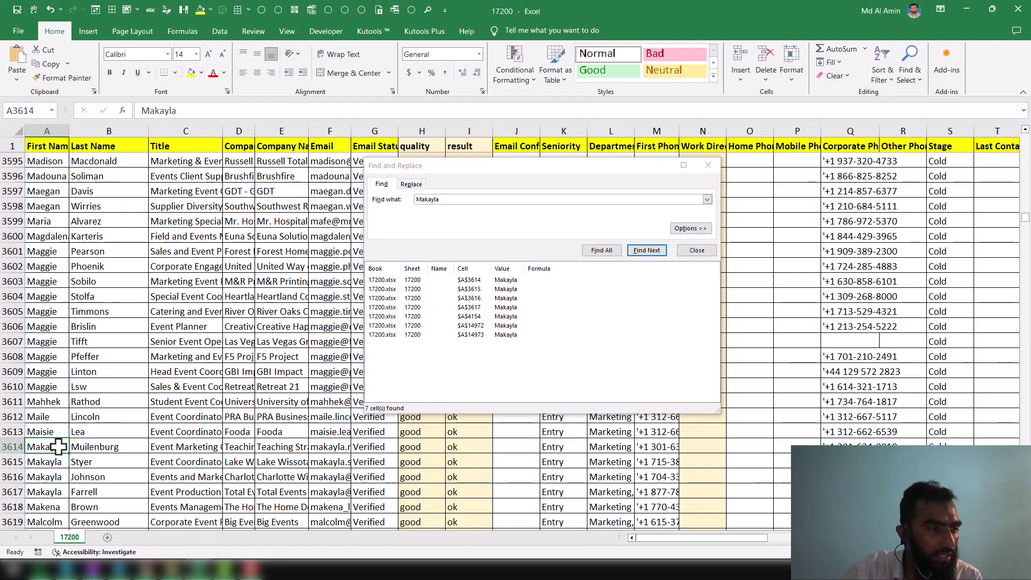
pyautogui.click(54, 462)
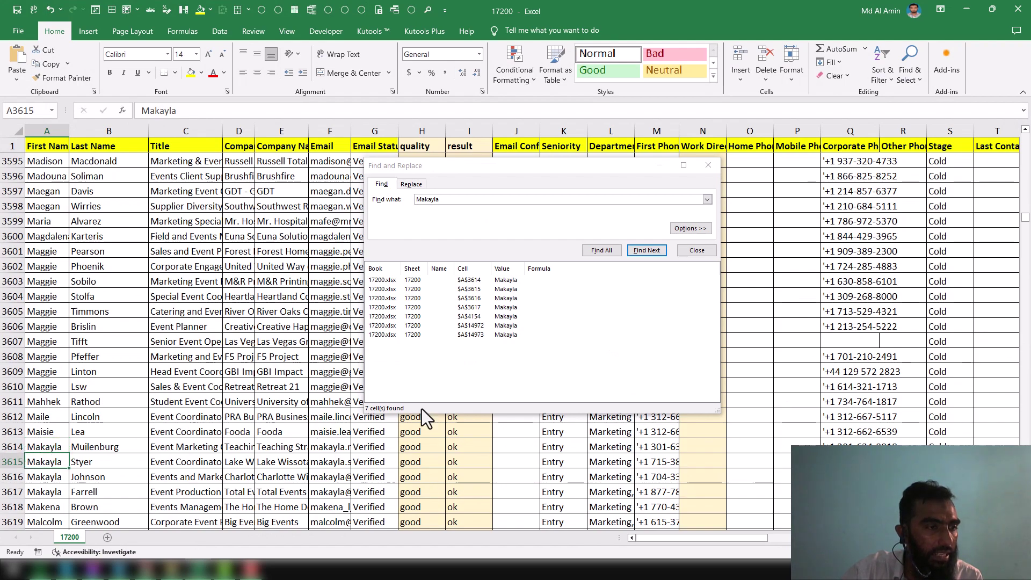
pyautogui.click(118, 477)
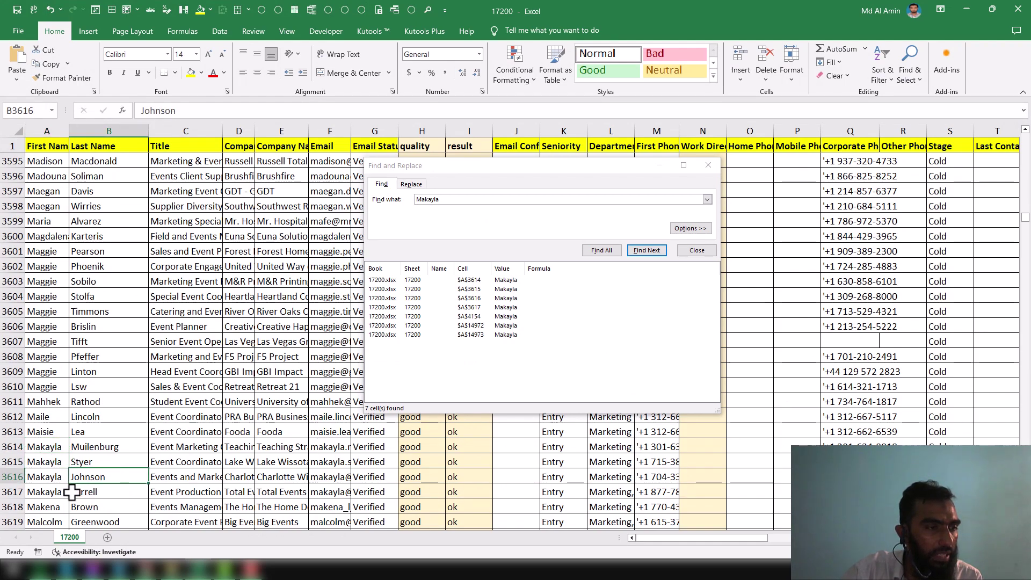
pyautogui.scroll(-3, 94, 507)
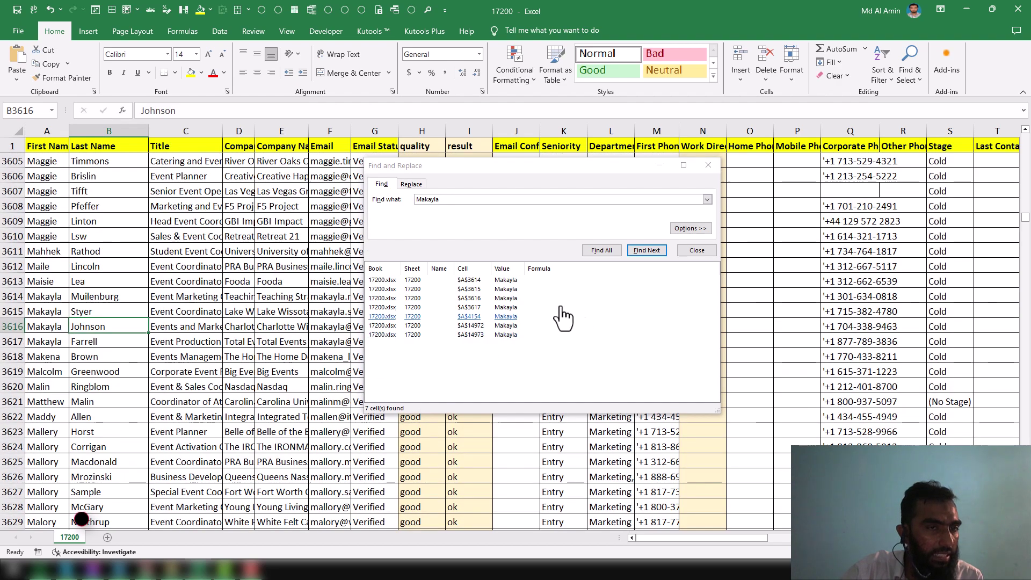
pyautogui.click(502, 280)
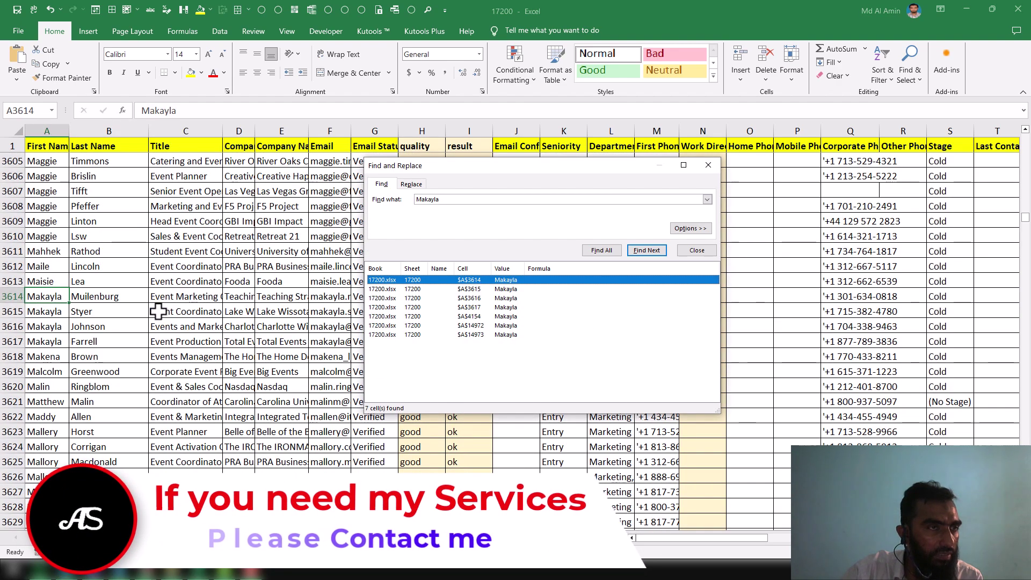
pyautogui.click(189, 73)
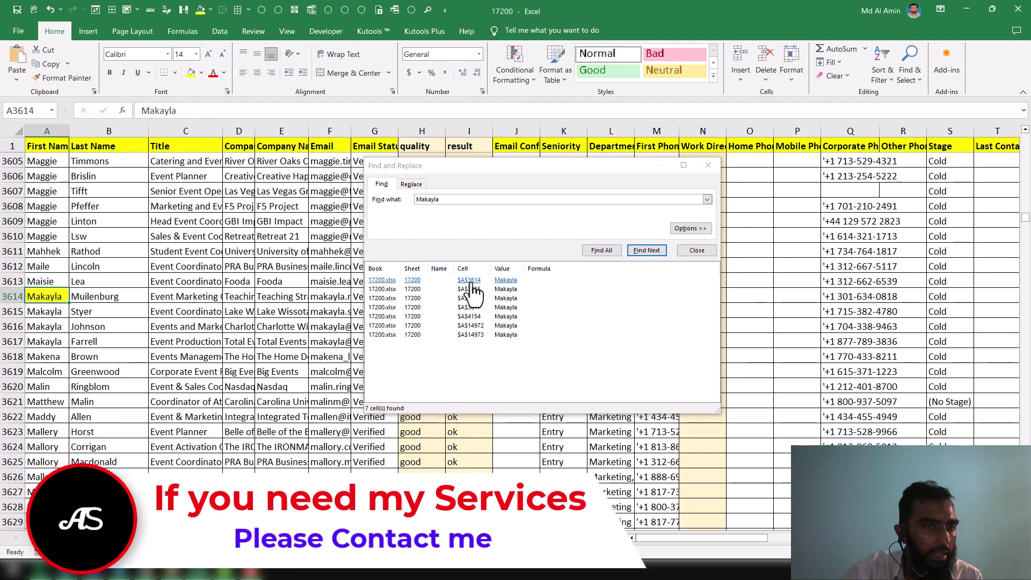
# Step through the remaining matches A3615, A3616, A3617, A4154, A14972 and A14973.
pyautogui.click(508, 289)
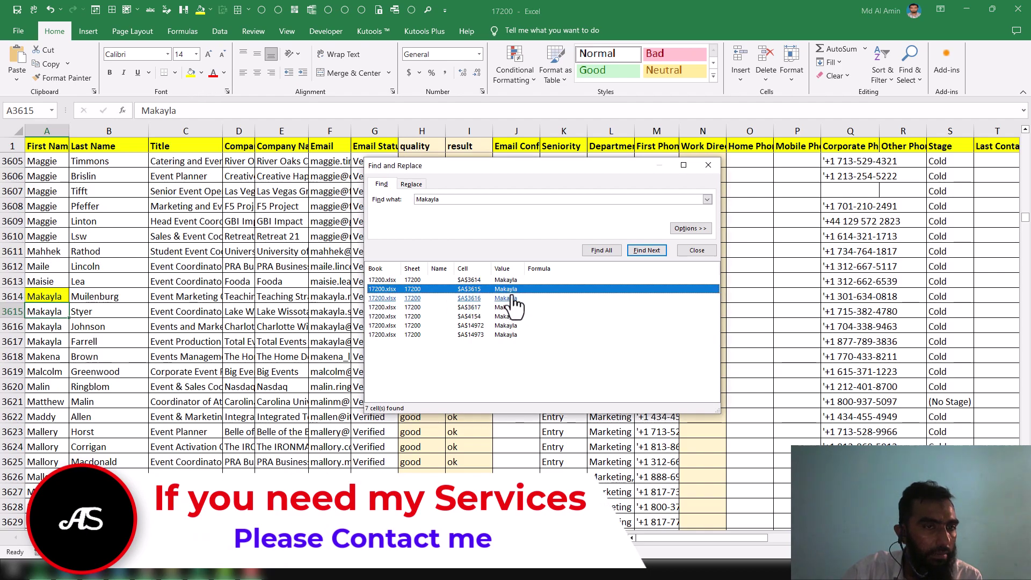
pyautogui.click(508, 298)
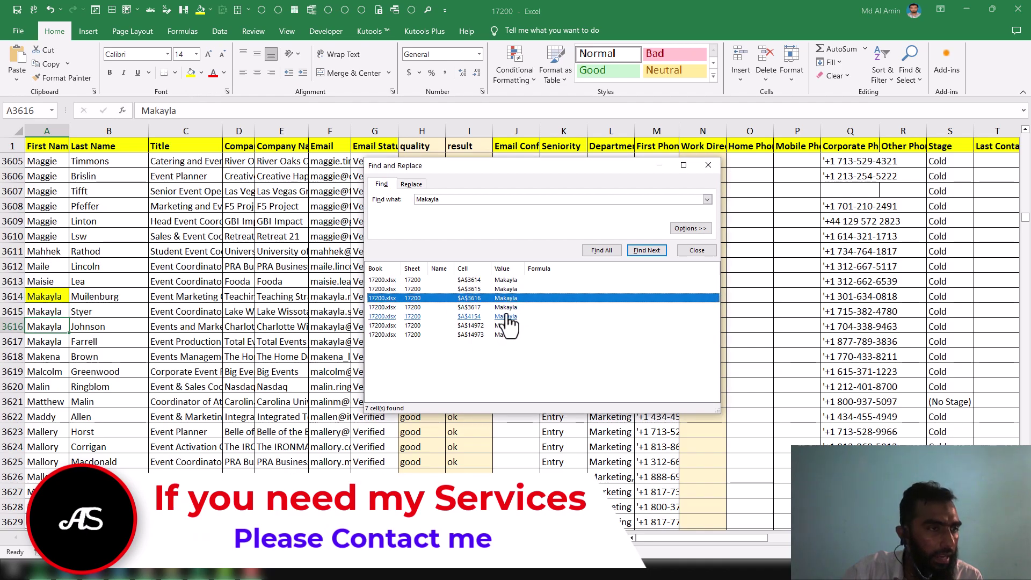
pyautogui.click(508, 308)
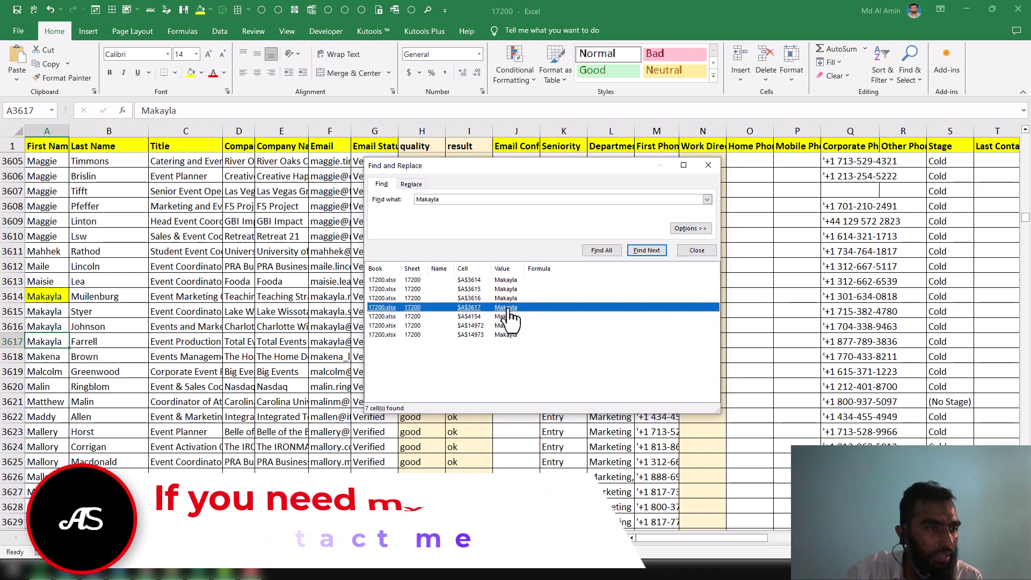
pyautogui.click(511, 317)
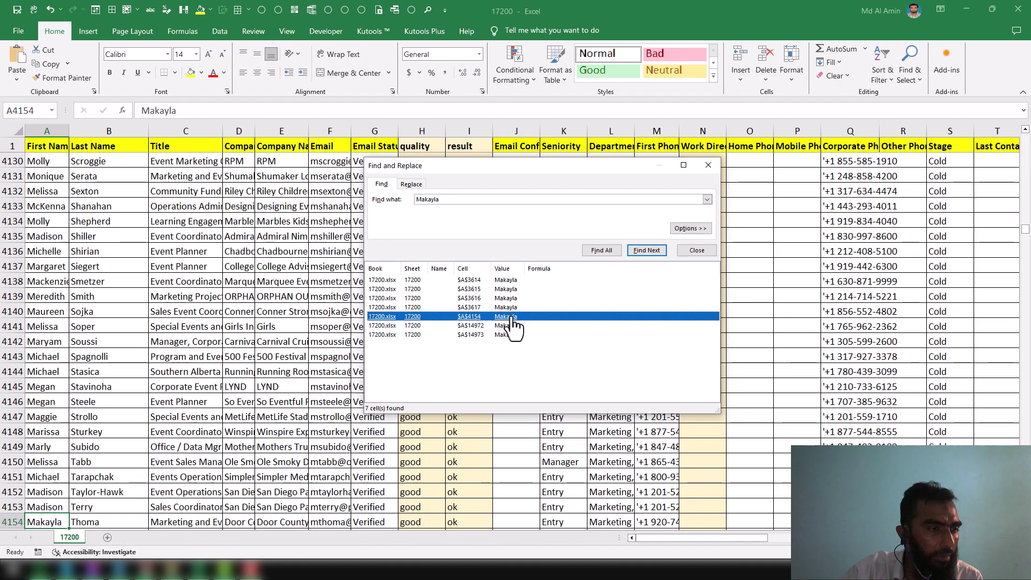
pyautogui.click(511, 326)
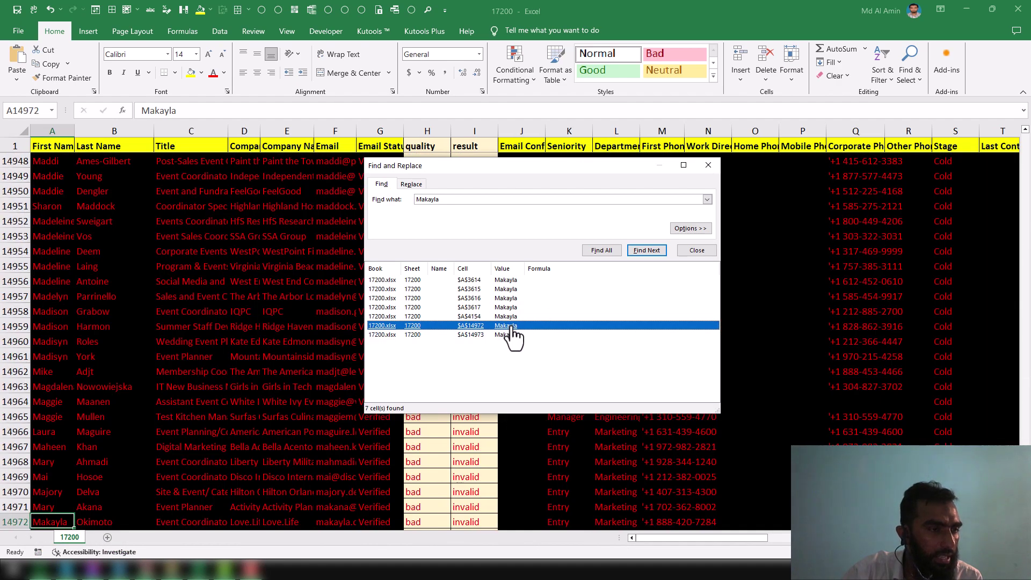
pyautogui.click(511, 335)
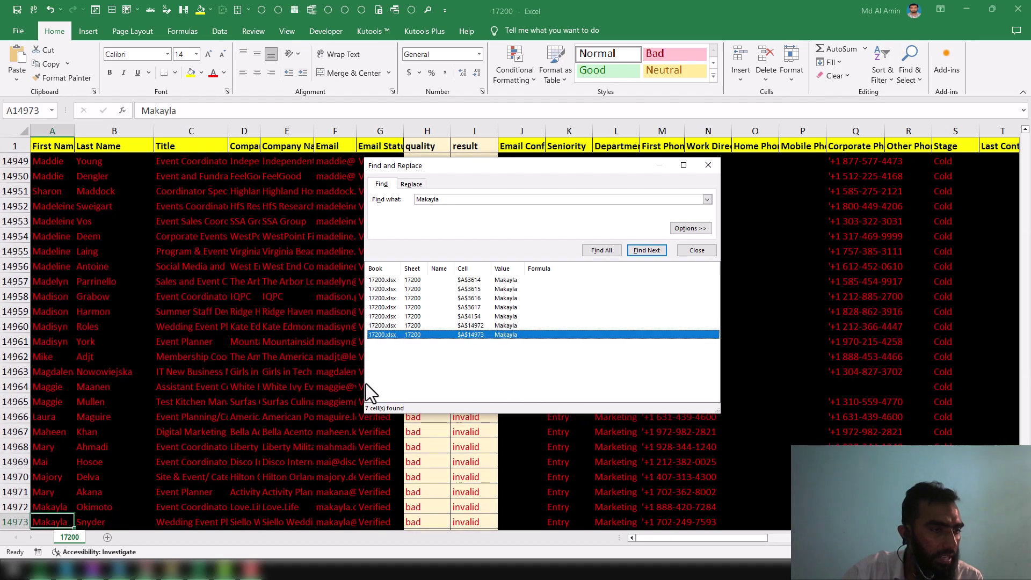
pyautogui.scroll(-3, 136, 403)
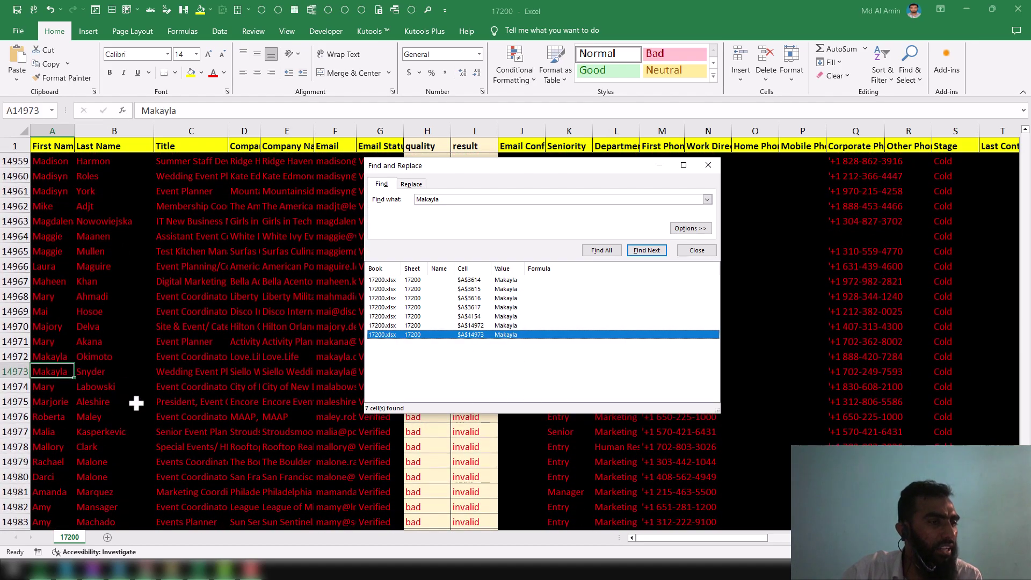
# Copy the lead's first and last name from cells A14972:B14972, then minimize Excel.
pyautogui.moveTo(50, 356); pyautogui.dragTo(98, 369)
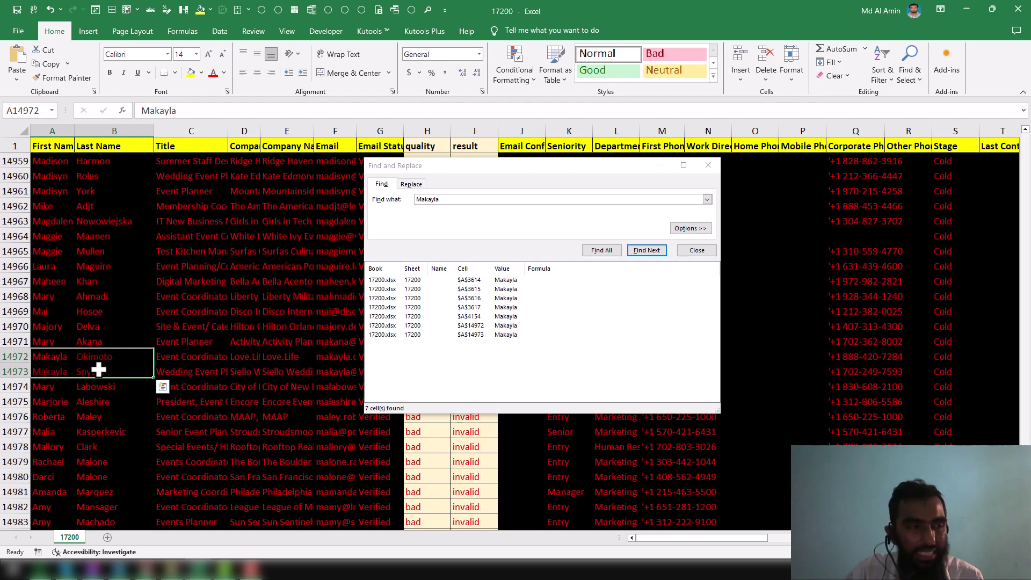
pyautogui.moveTo(51, 356); pyautogui.dragTo(96, 356)
pyautogui.hotkey('ctrl', 'c')
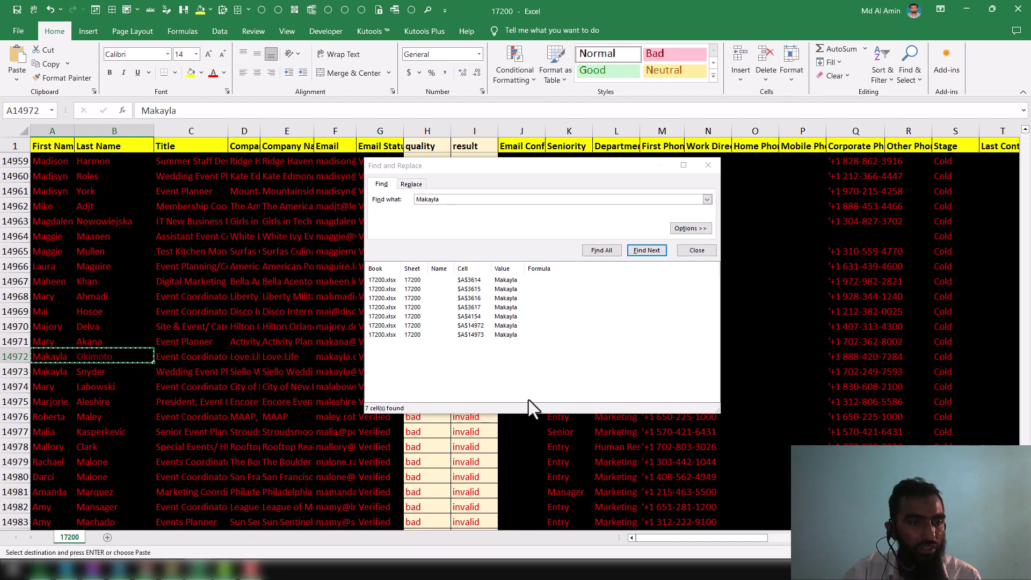
pyautogui.click(959, 8)
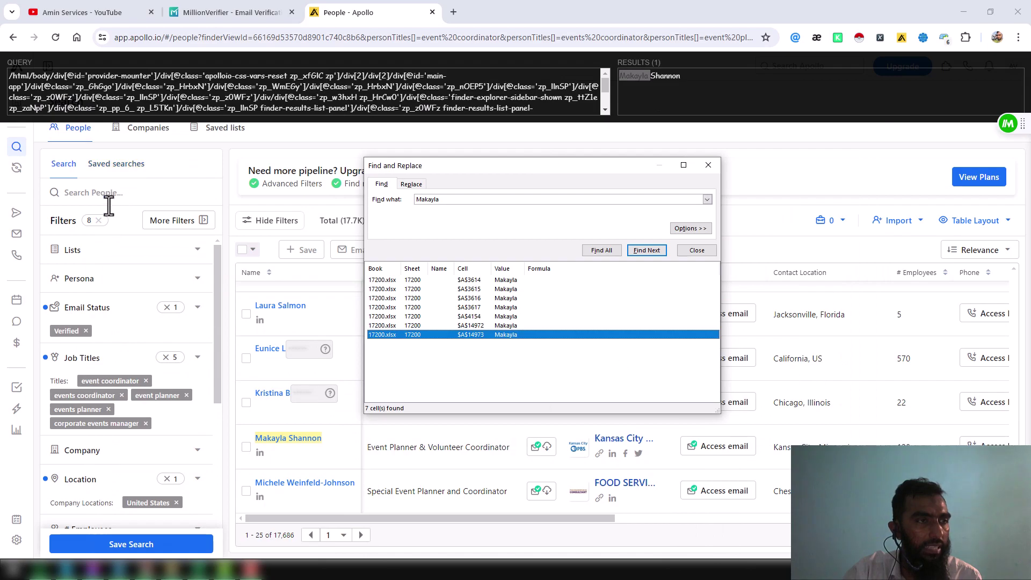
# Paste the copied lead name into Apollo's people search with a single space between names.
pyautogui.click(128, 194)
pyautogui.hotkey('ctrl', 'v')
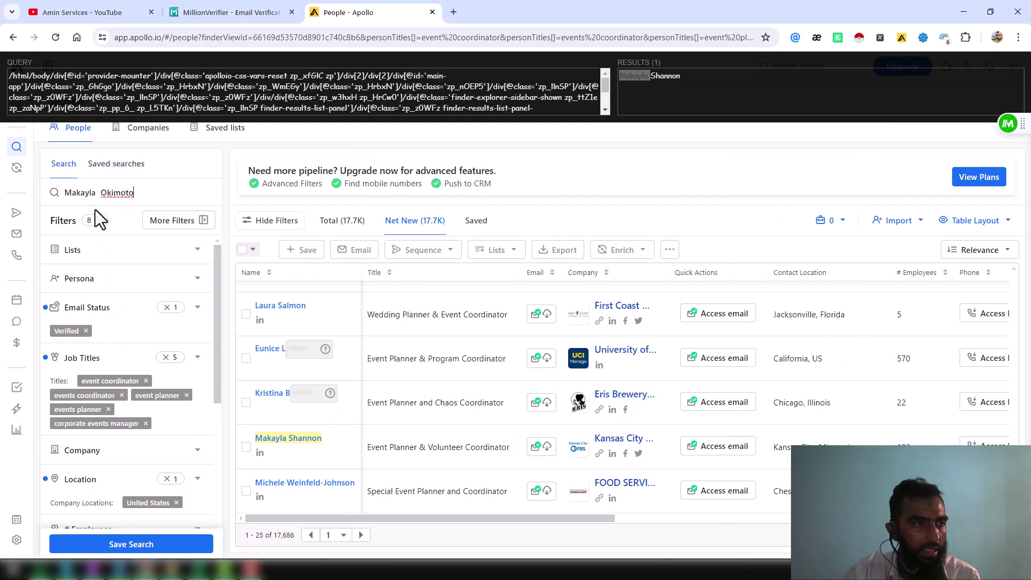
pyautogui.press('BackSpace')
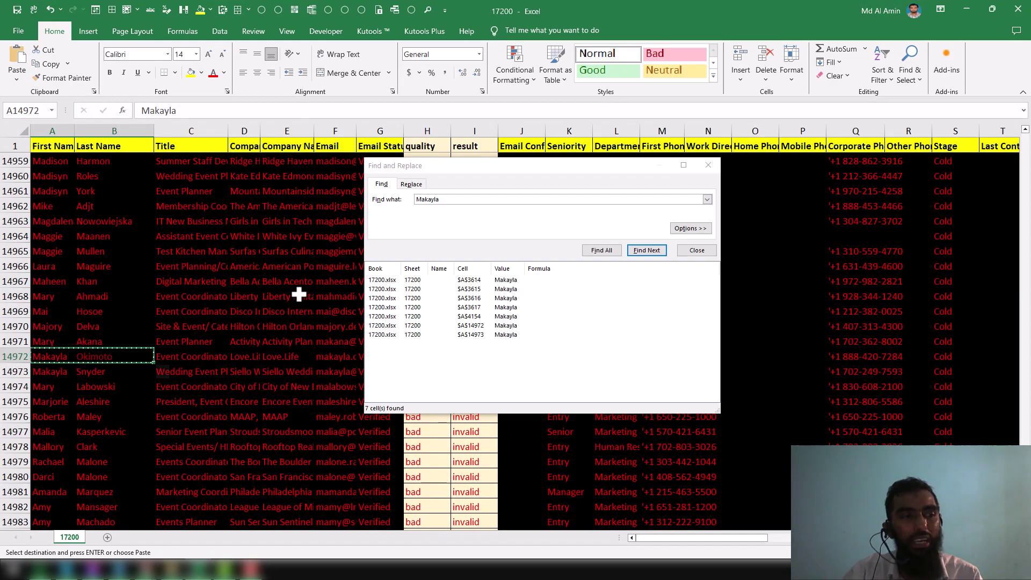
# Return the Excel lead sheet to its top rows with Ctrl+Home.
pyautogui.scroll(12, 294, 294)
pyautogui.scroll(10, 303, 291)
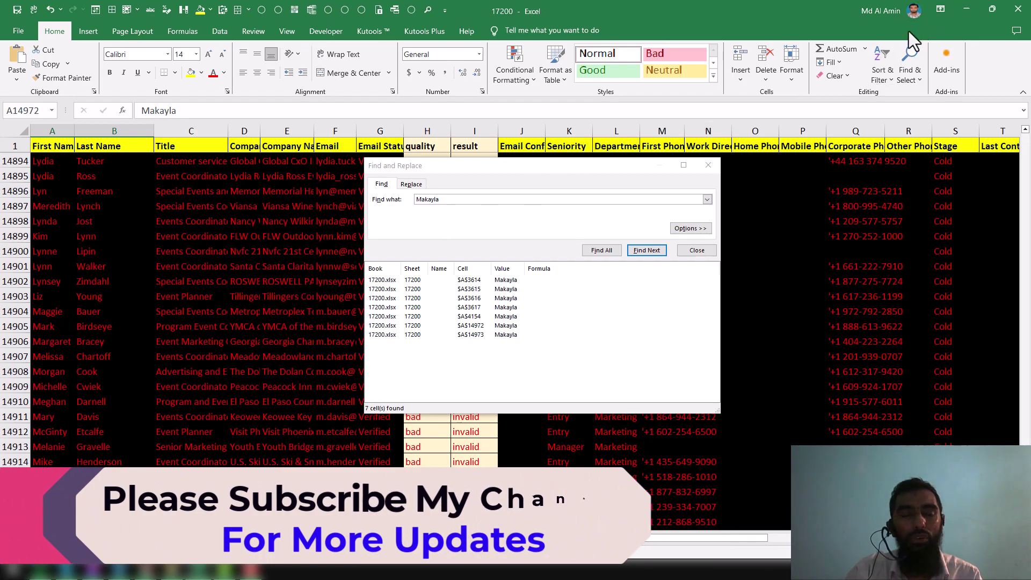
pyautogui.click(287, 266)
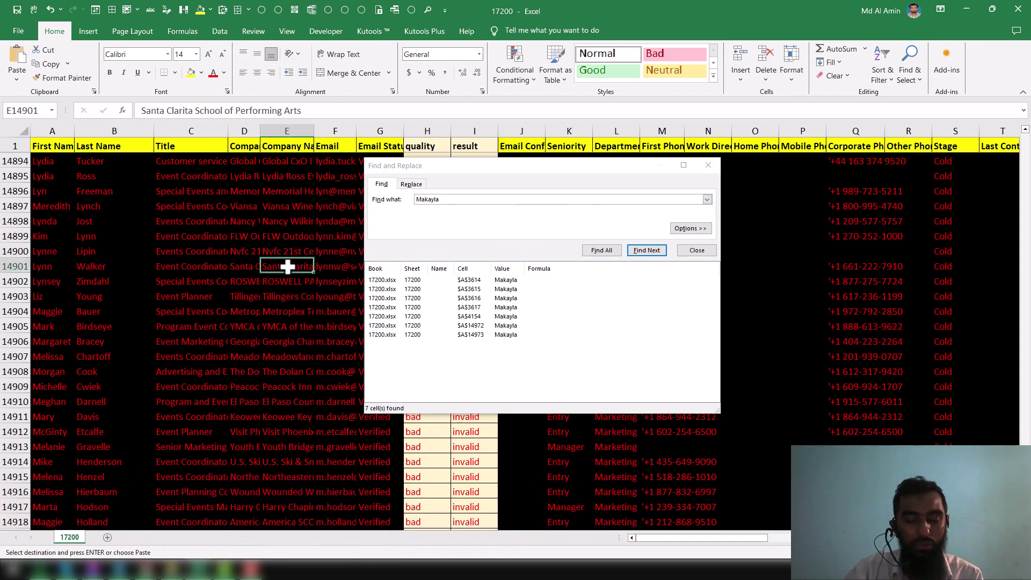
pyautogui.hotkey('ctrl', 'Home')
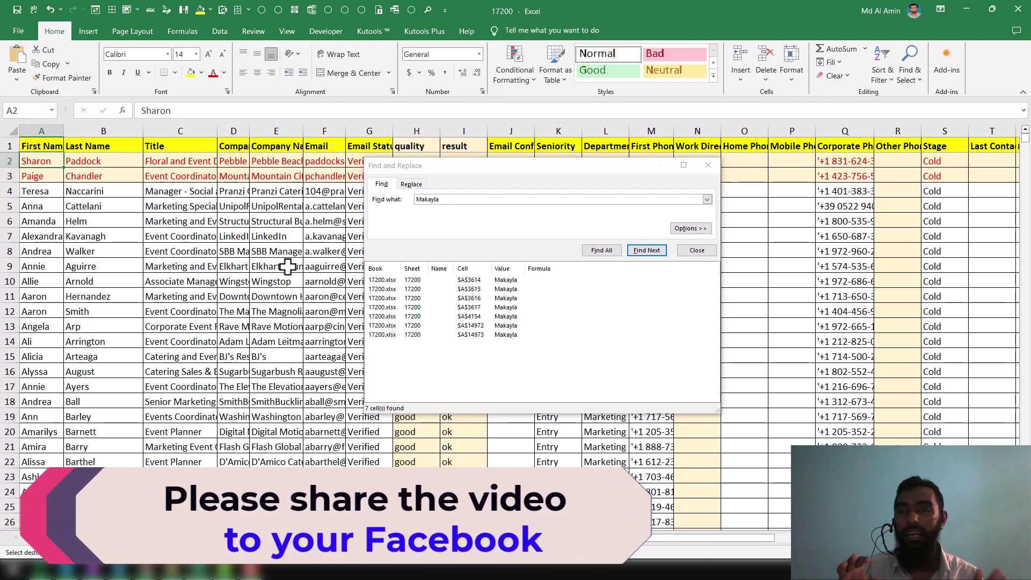
# Close Excel's Find window and minimize Excel to view Apollo's empty people results.
pyautogui.press('Escape')
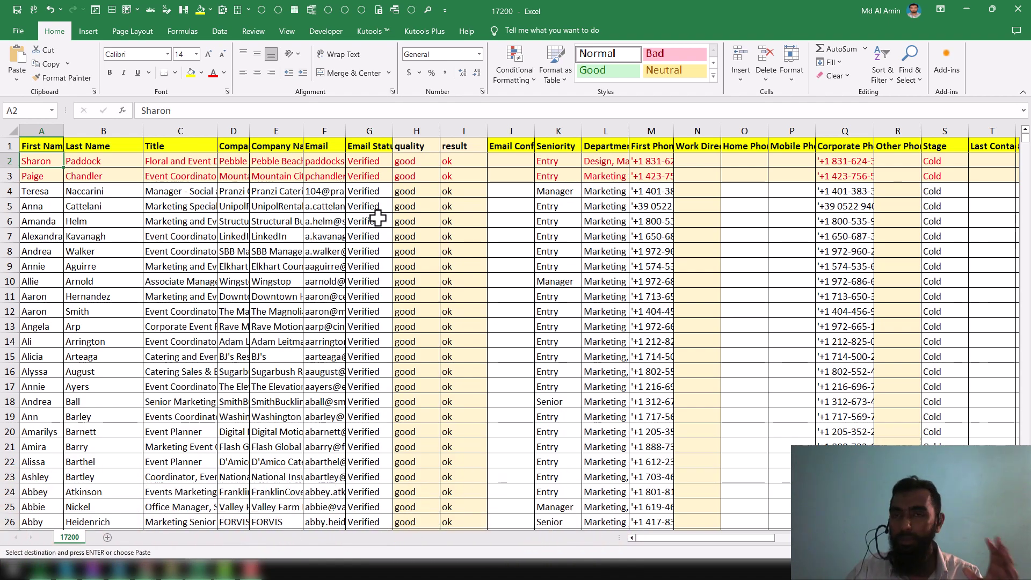
pyautogui.click(962, 9)
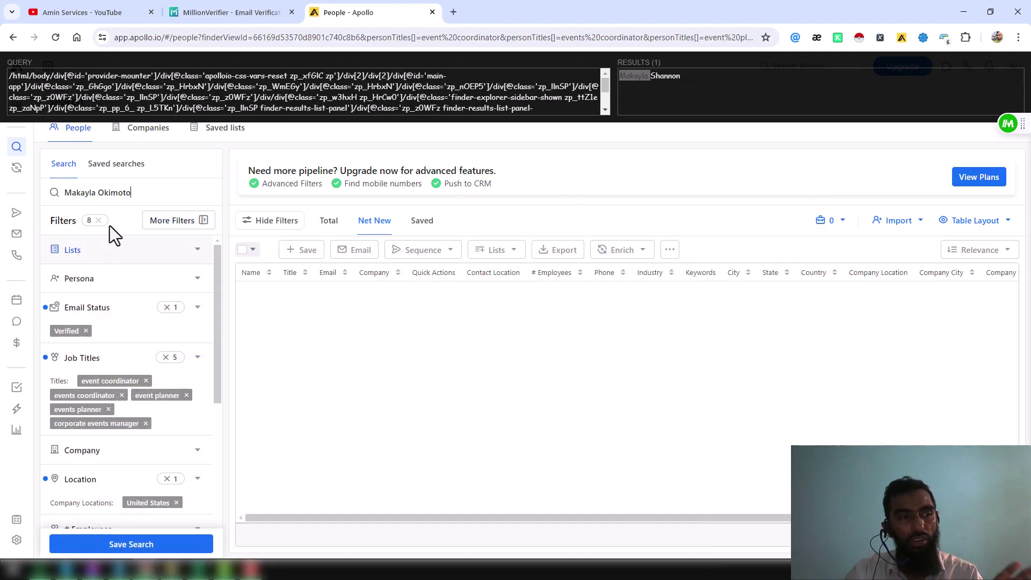